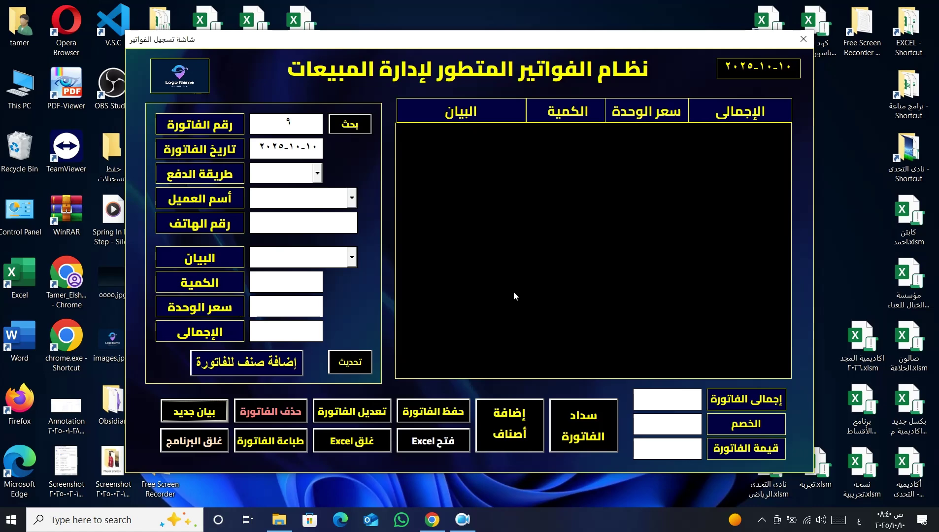
- Look up invoice 5 and view its print preview
{"action": "double_click", "coordinate": [282, 126]}
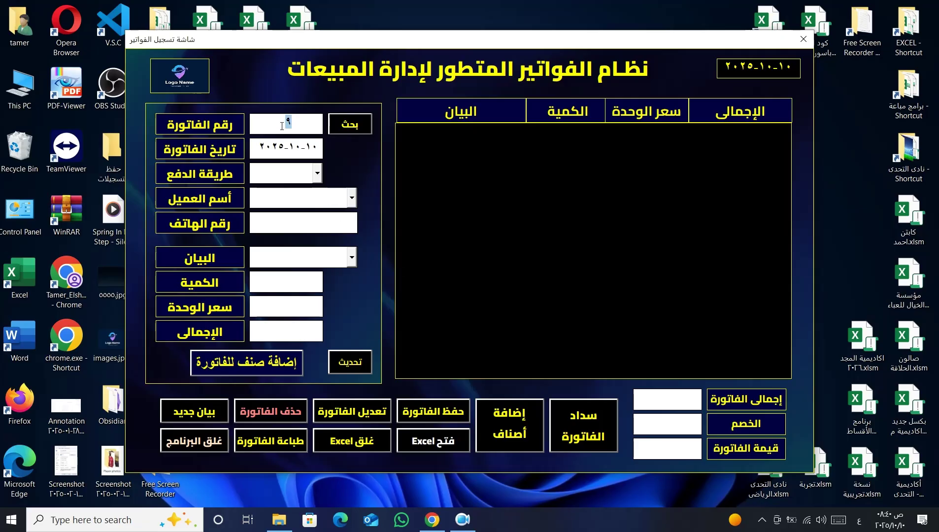
{"action": "type", "text": "5"}
{"action": "left_click", "coordinate": [349, 131]}
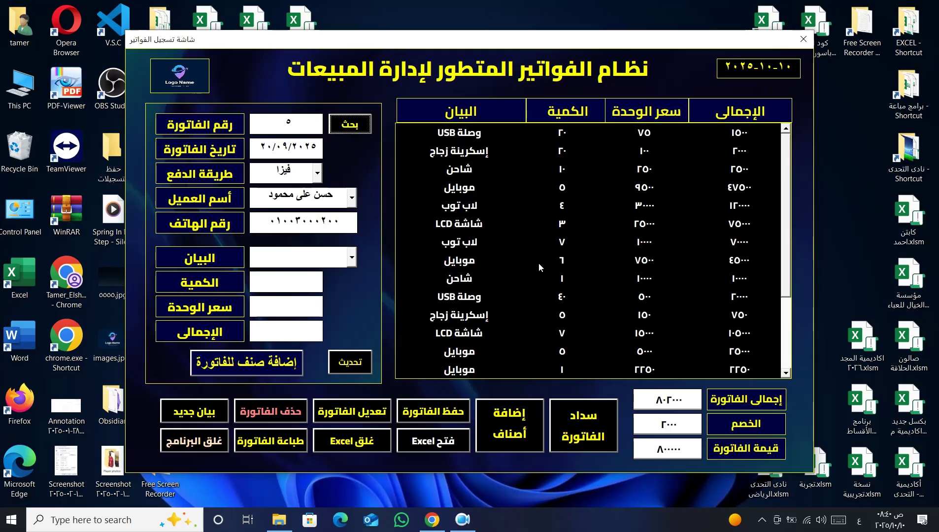
{"action": "left_click", "coordinate": [272, 438]}
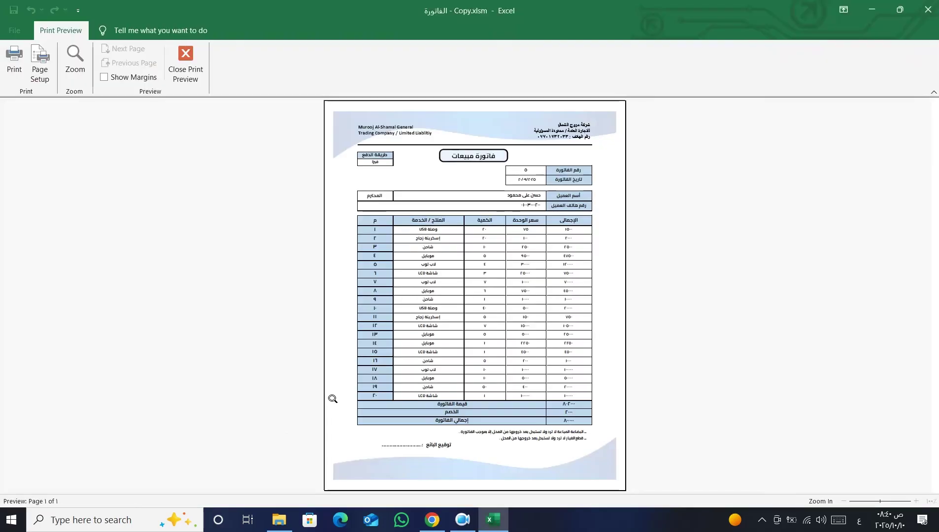
{"action": "left_click", "coordinate": [187, 73]}
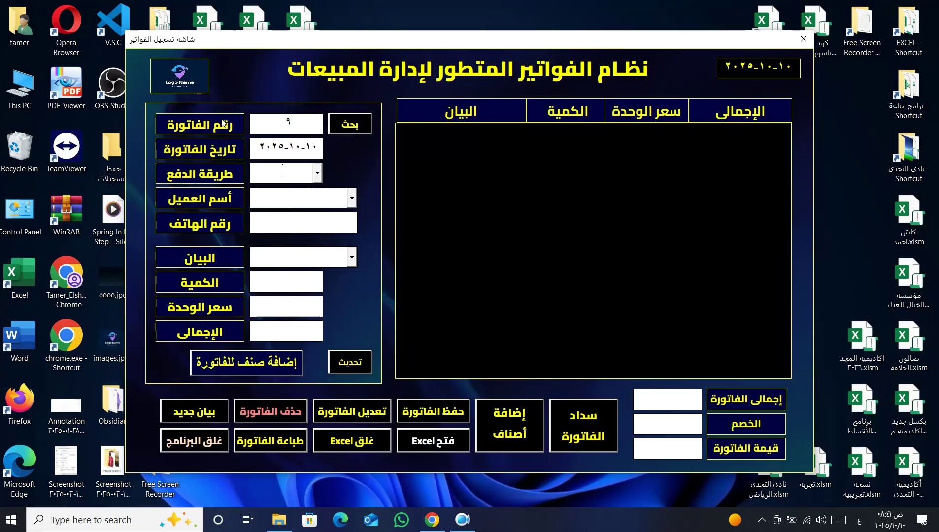
- Reload invoice 5 and view its payment screen
{"action": "double_click", "coordinate": [278, 125]}
{"action": "type", "text": "5"}
{"action": "left_click", "coordinate": [351, 125]}
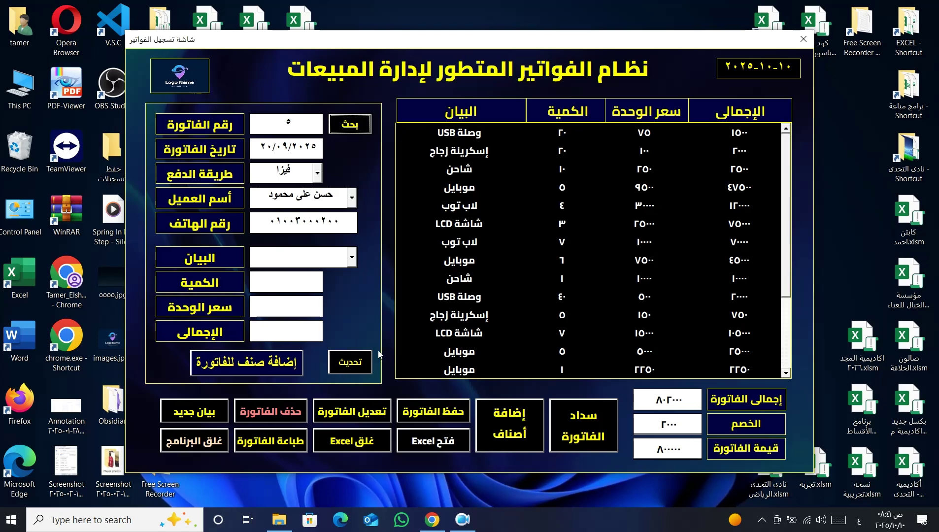
{"action": "left_click", "coordinate": [581, 425]}
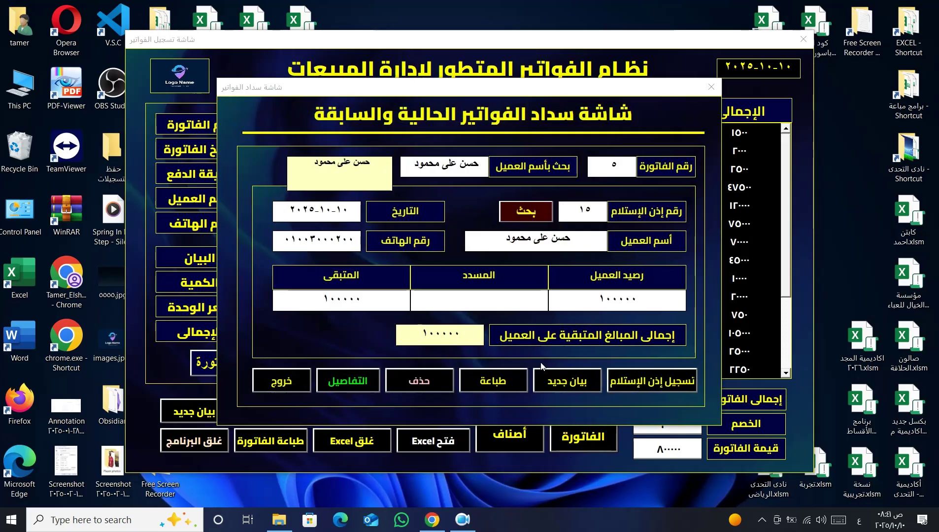
{"action": "left_click", "coordinate": [291, 385]}
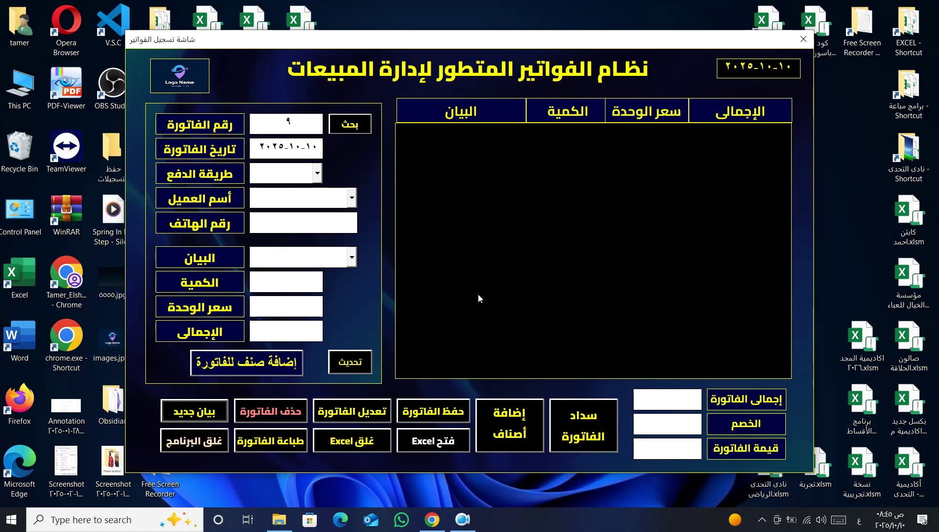
- Load invoice 2's إسكرينة زجاج line, then clear the form for a new invoice
{"action": "key", "text": "Tab"}
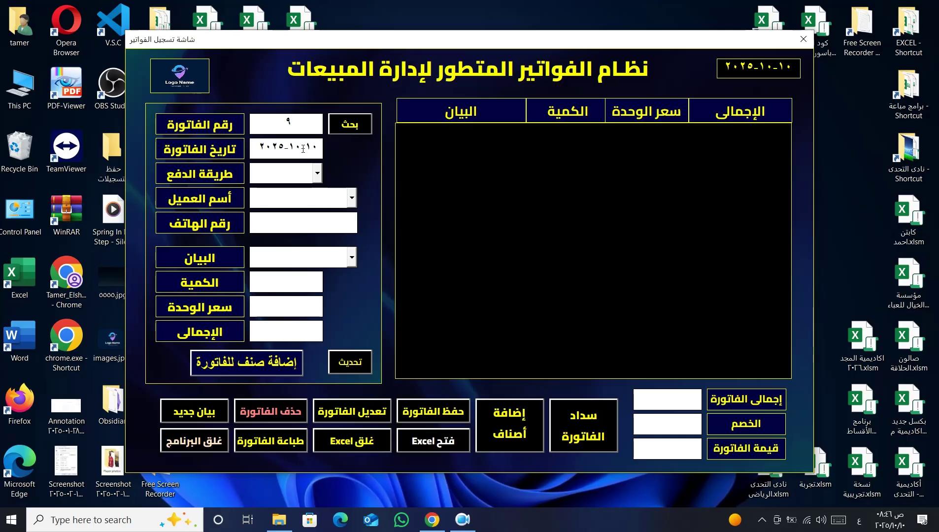
{"action": "double_click", "coordinate": [286, 122]}
{"action": "type", "text": "2"}
{"action": "left_click", "coordinate": [346, 125]}
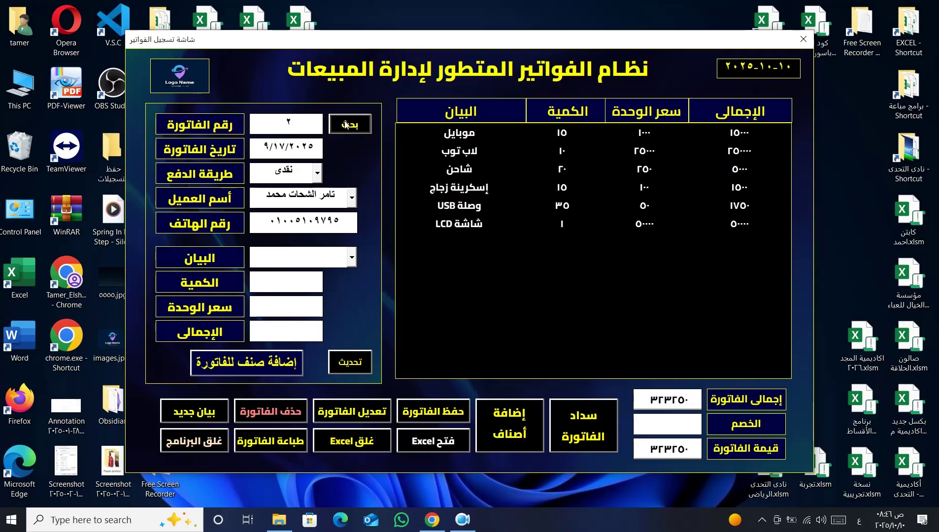
{"action": "left_click", "coordinate": [543, 193]}
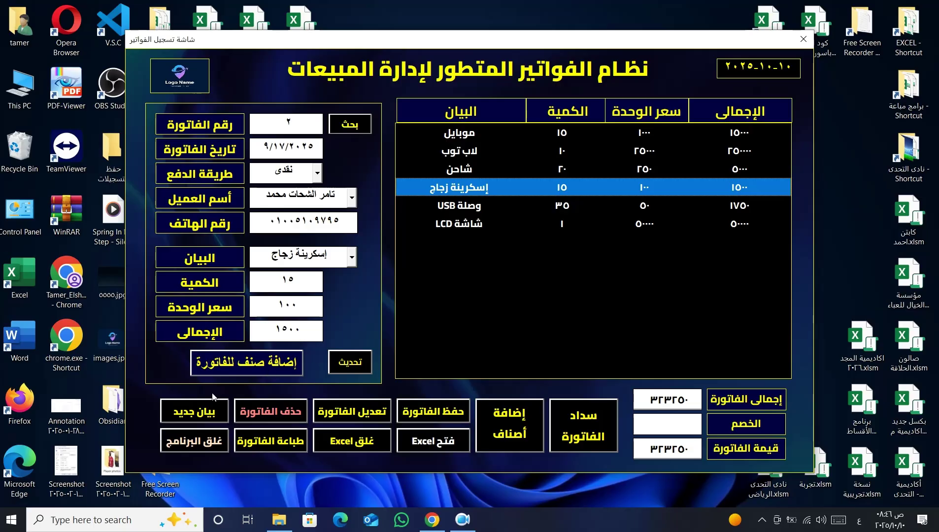
{"action": "left_click", "coordinate": [205, 415]}
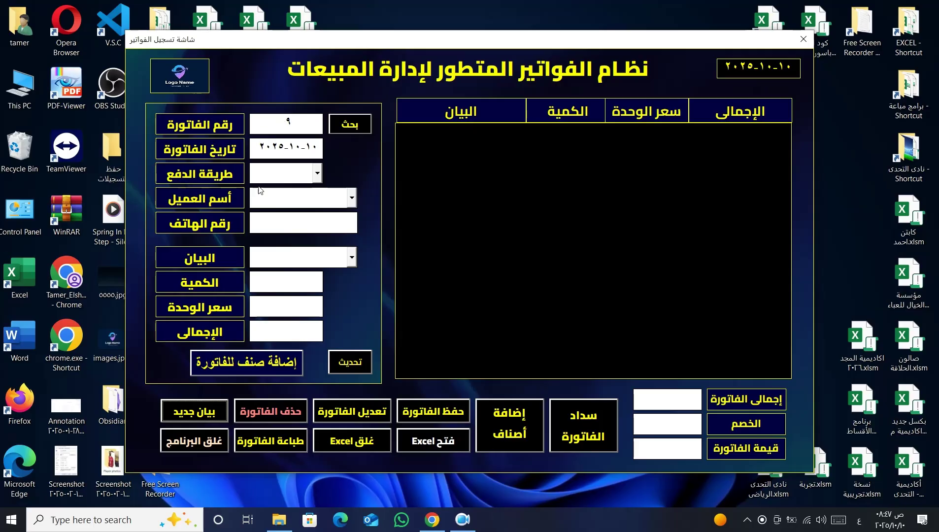
- Set the payment method to فيزا and check the existing customer list
{"action": "left_click", "coordinate": [317, 178]}
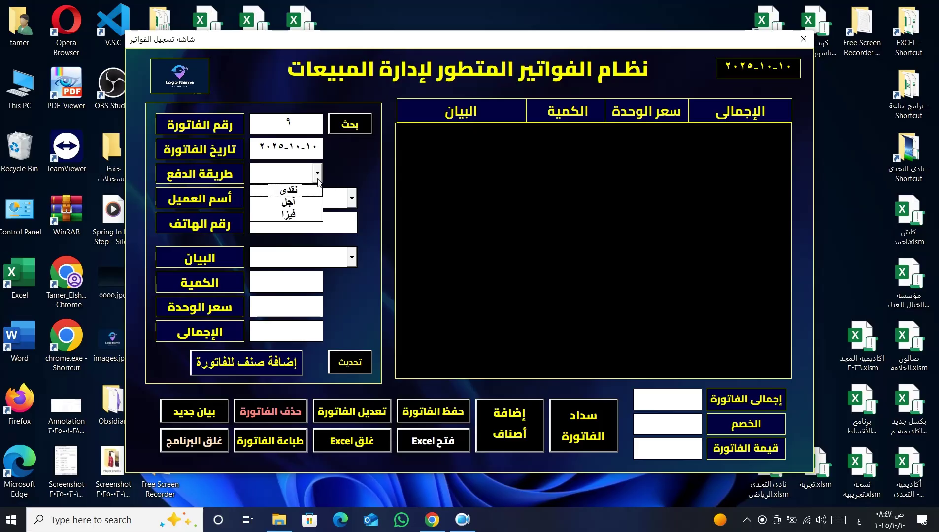
{"action": "left_click", "coordinate": [302, 215]}
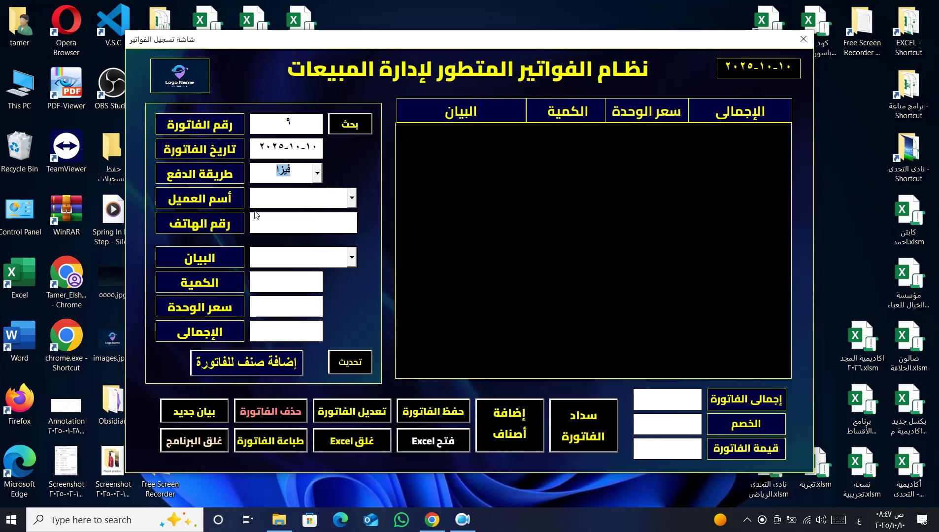
{"action": "left_click", "coordinate": [352, 202]}
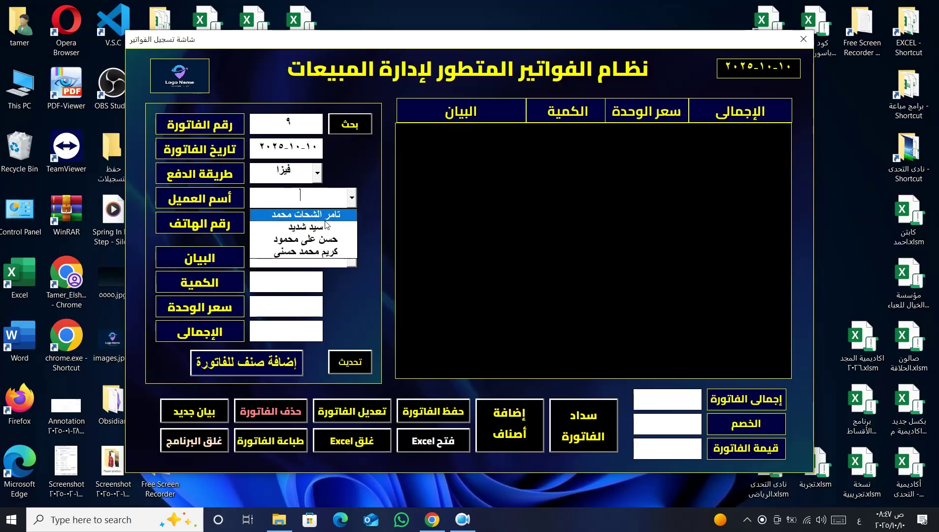
{"action": "left_click", "coordinate": [297, 198]}
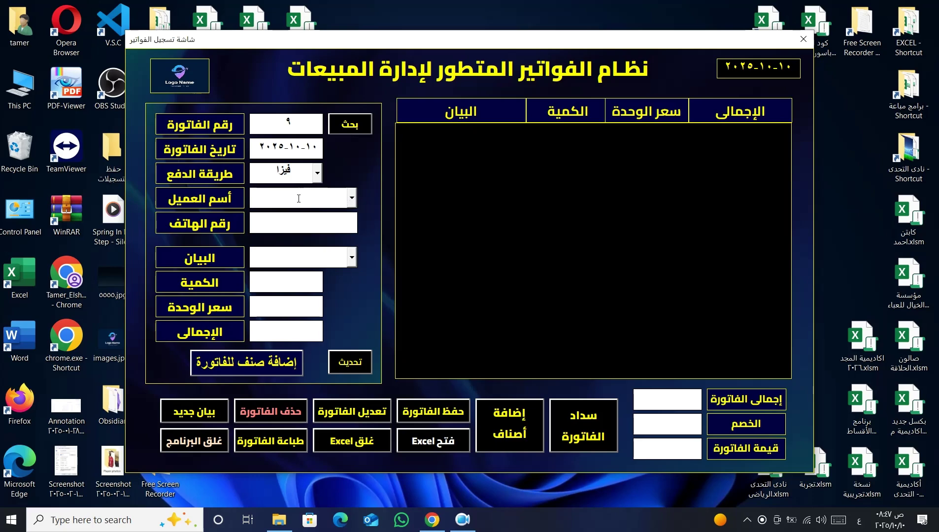
{"action": "left_click", "coordinate": [350, 201]}
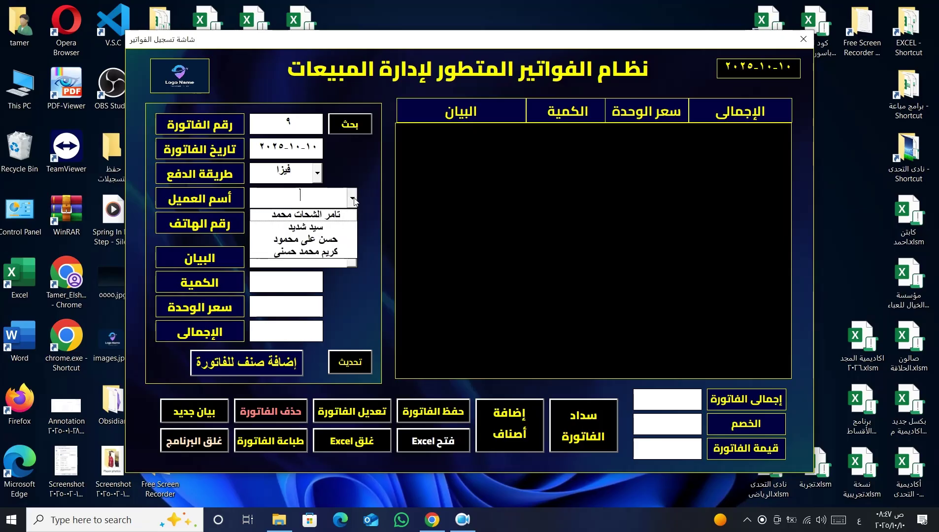
{"action": "left_click", "coordinate": [304, 198]}
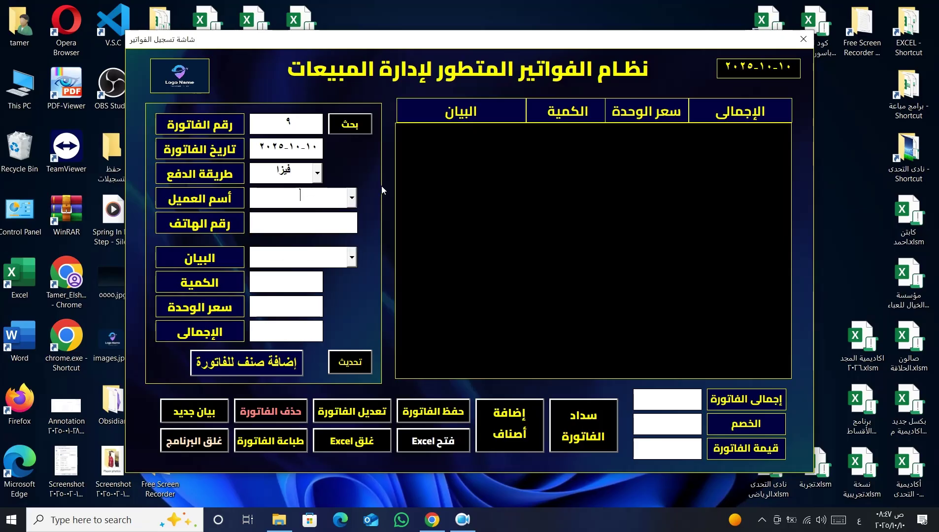
- Enter the new customer's full name and phone number
{"action": "key", "text": "Return"}
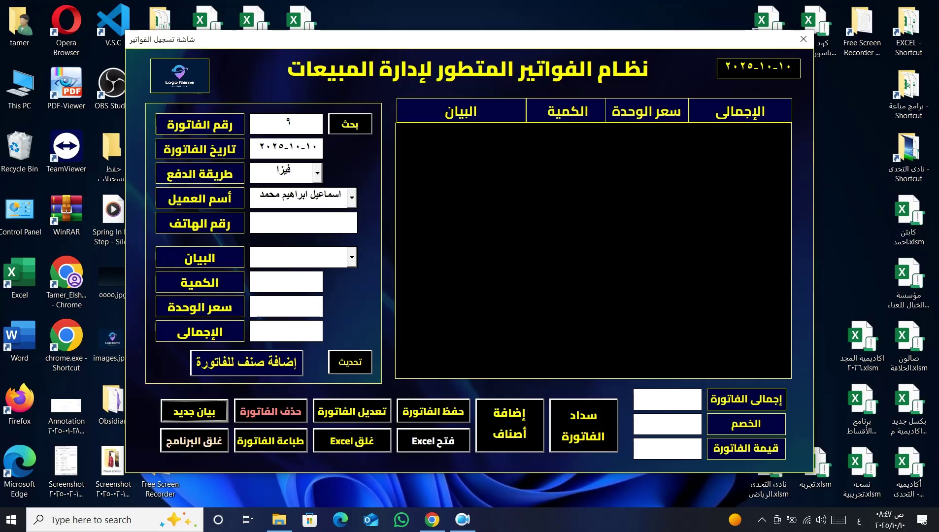
{"action": "left_click", "coordinate": [333, 222]}
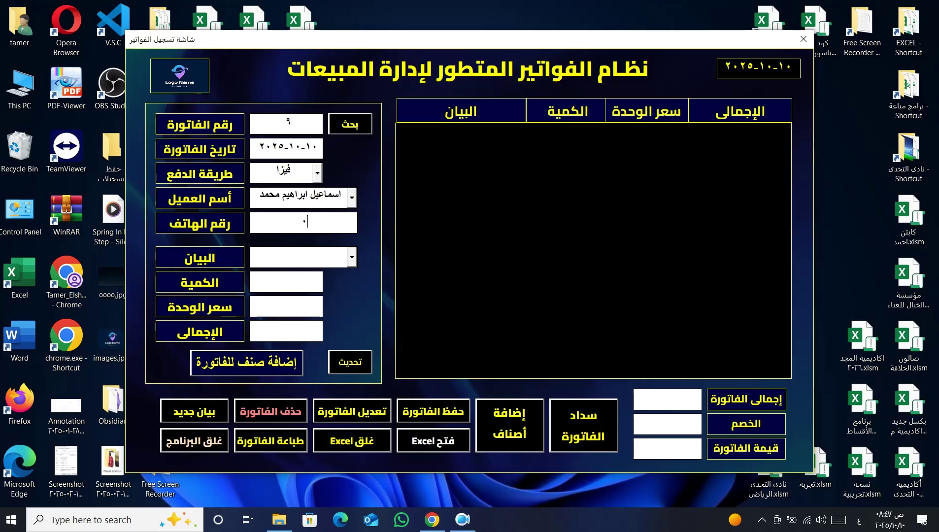
{"action": "left_click", "coordinate": [352, 258]}
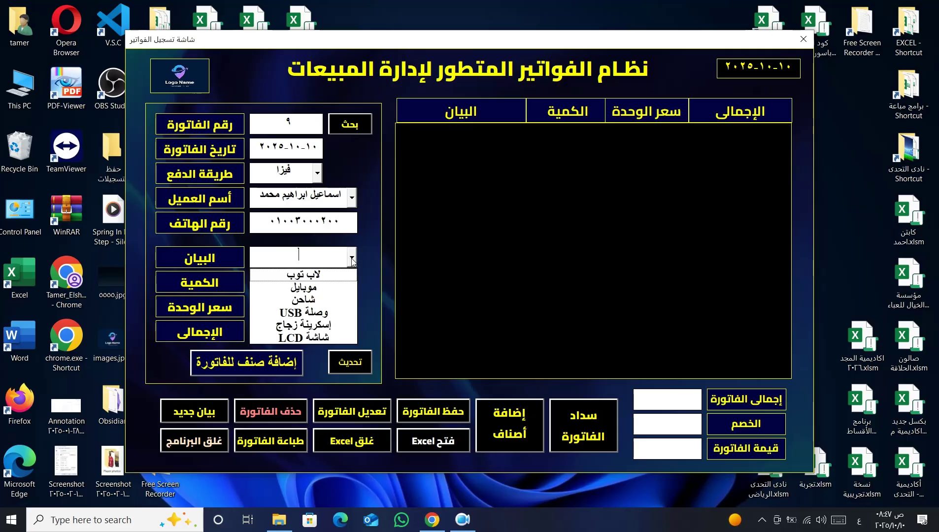
- Fill the item line with لاب توب, quantity 5 at 15000; a save attempt shows a missing-data warning
{"action": "left_click", "coordinate": [304, 279]}
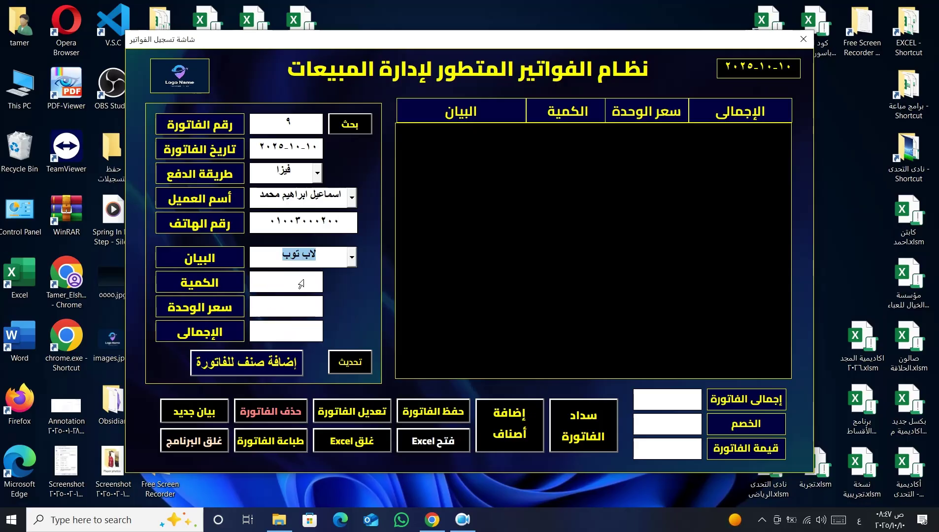
{"action": "left_click", "coordinate": [280, 289]}
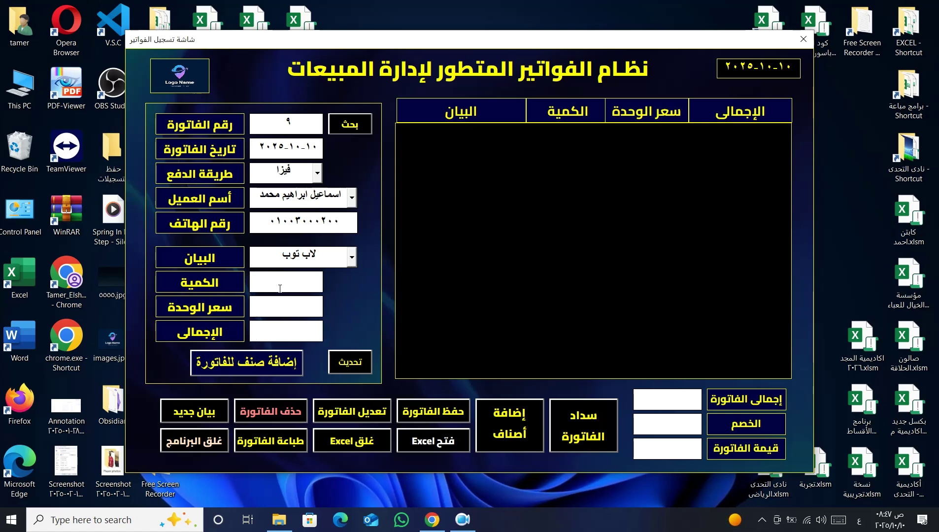
{"action": "type", "text": "5"}
{"action": "key", "text": "Tab"}
{"action": "type", "text": "1"}
{"action": "type", "text": "5000"}
{"action": "left_click", "coordinate": [423, 416]}
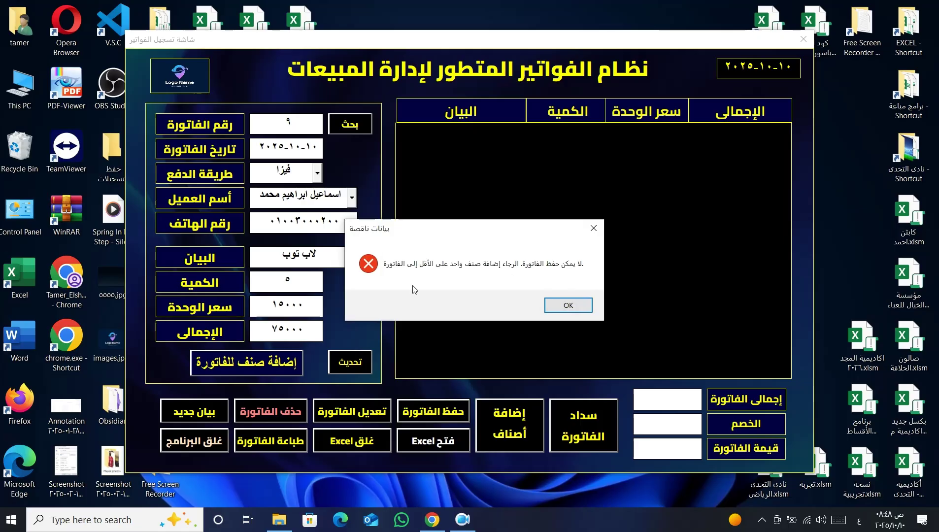
{"action": "left_click", "coordinate": [567, 306]}
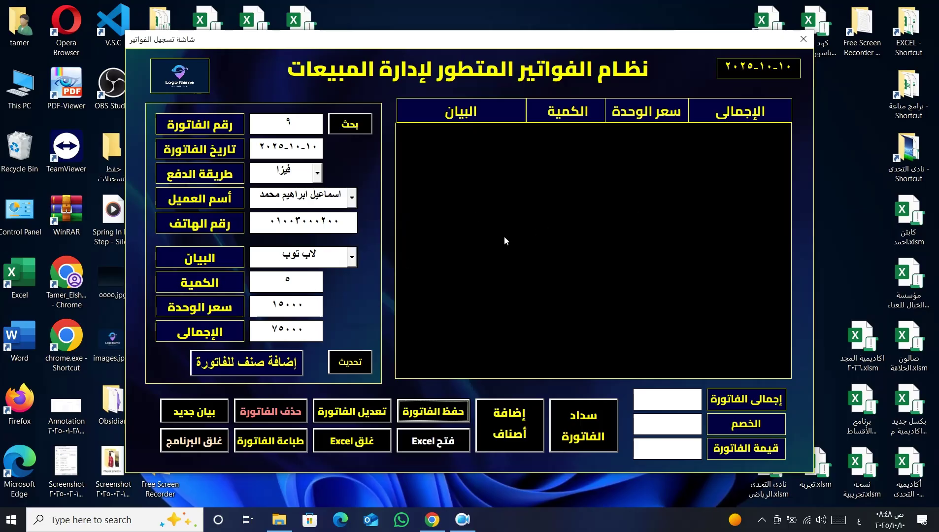
- Add the laptop line, then a موبايل line of 10 at 10000
{"action": "left_click", "coordinate": [267, 370]}
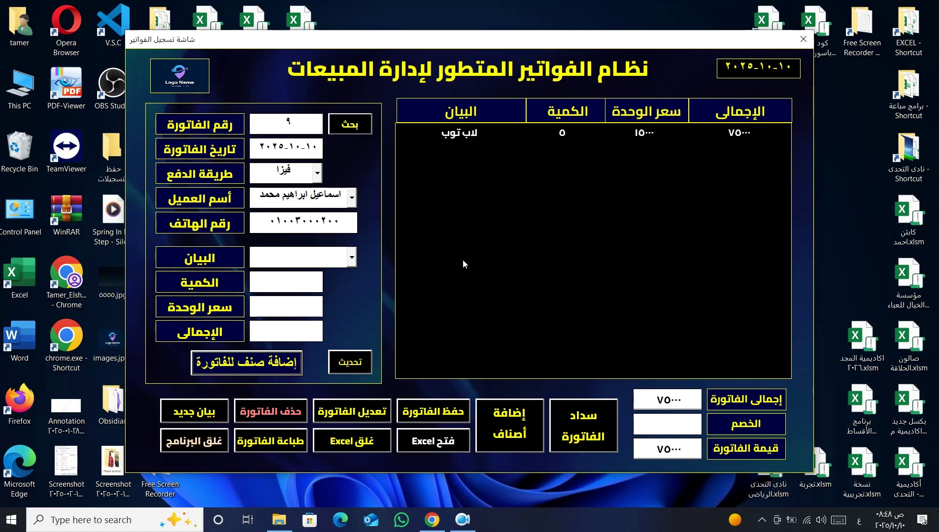
{"action": "left_click", "coordinate": [350, 260]}
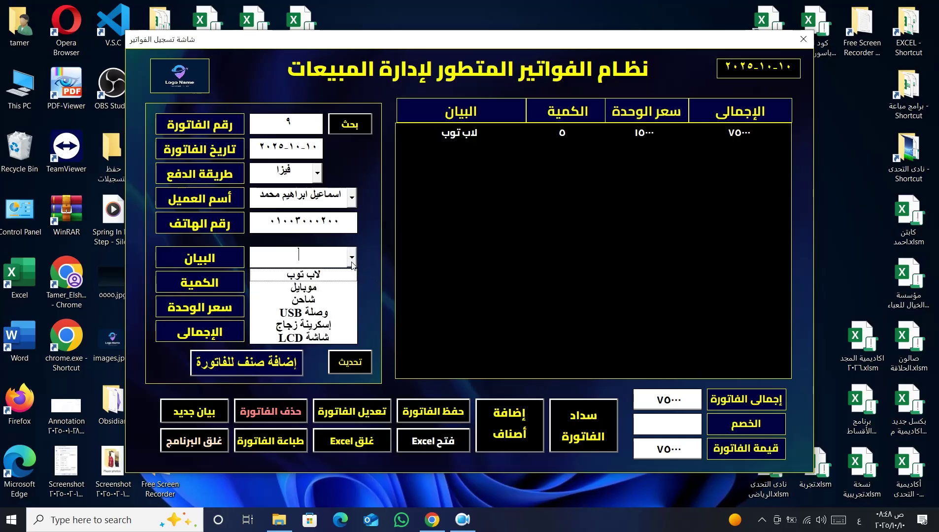
{"action": "left_click", "coordinate": [315, 288]}
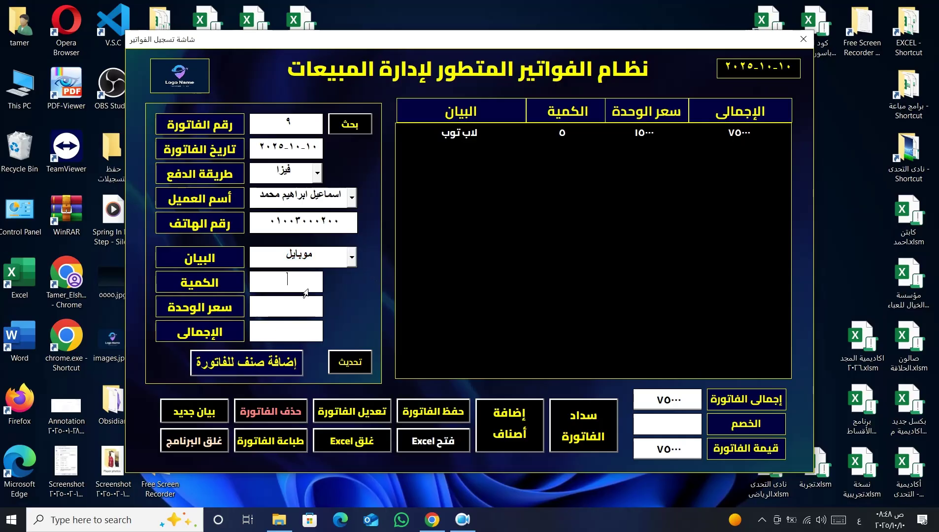
{"action": "type", "text": "10"}
{"action": "left_click", "coordinate": [310, 307]}
{"action": "type", "text": "10000"}
{"action": "left_click", "coordinate": [280, 365]}
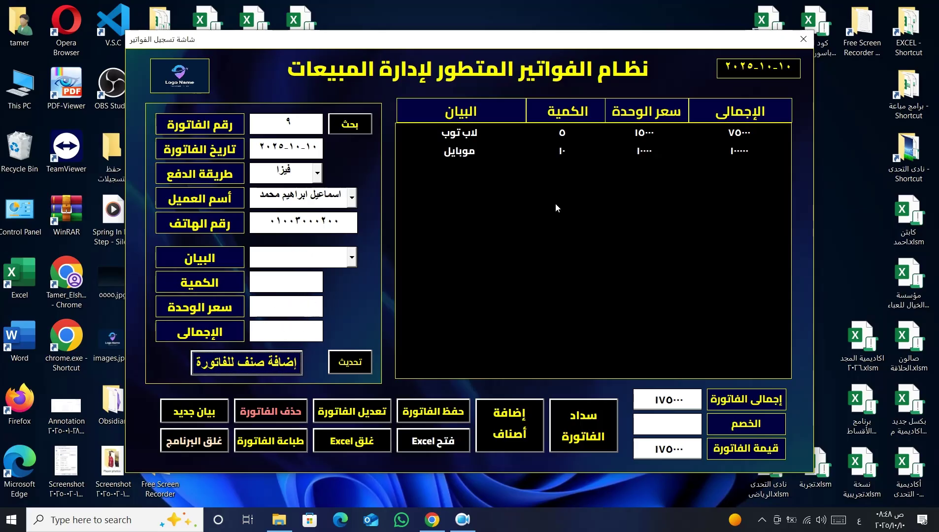
- Add a شاحن line of 20 at 250 and save invoice 9
{"action": "left_click", "coordinate": [351, 256]}
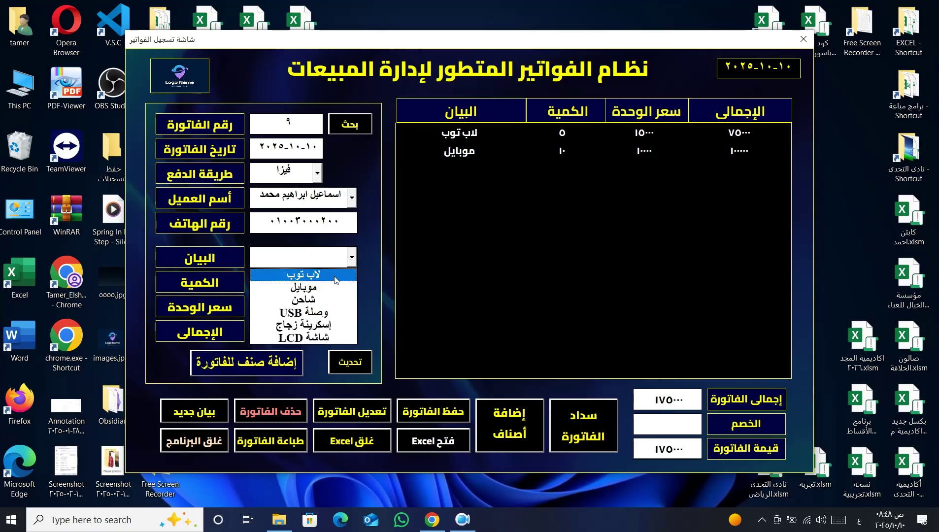
{"action": "left_click", "coordinate": [317, 300]}
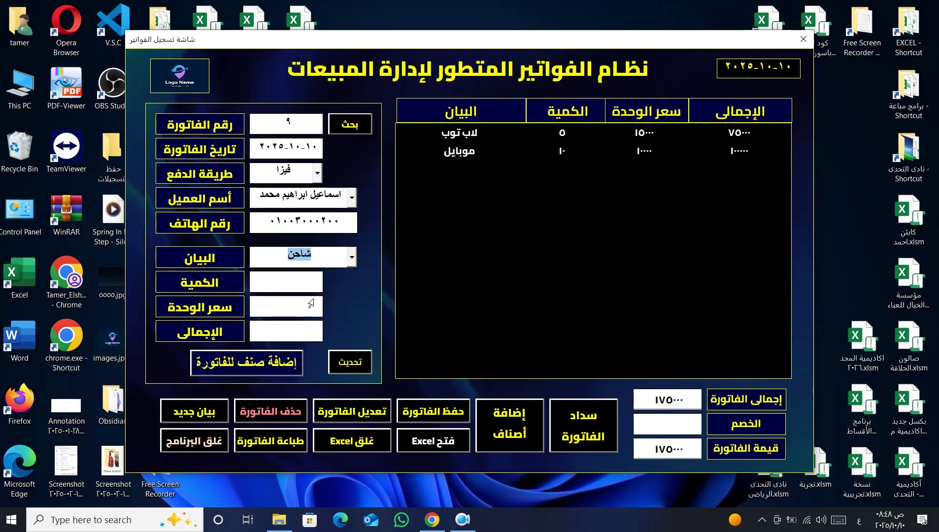
{"action": "left_click", "coordinate": [287, 286]}
{"action": "type", "text": "20"}
{"action": "left_click", "coordinate": [291, 310]}
{"action": "type", "text": "250"}
{"action": "left_click", "coordinate": [274, 366]}
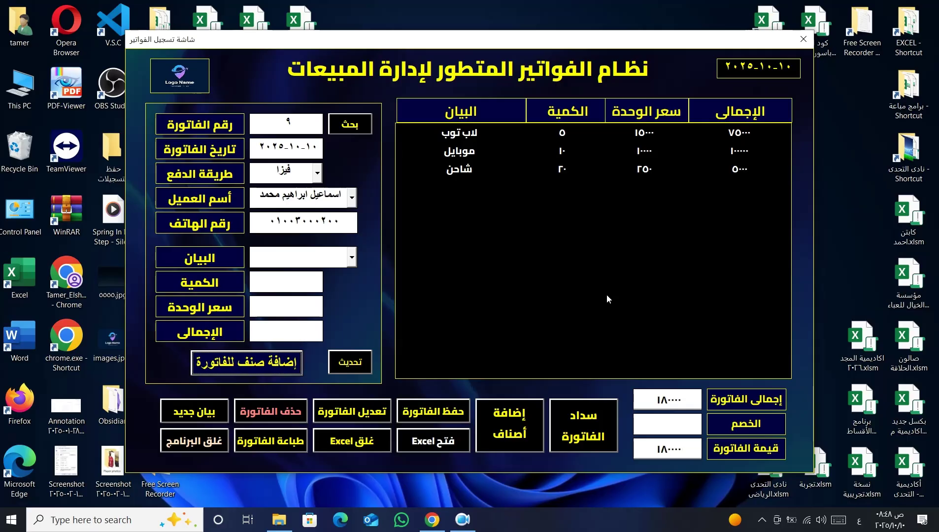
{"action": "left_click", "coordinate": [457, 415]}
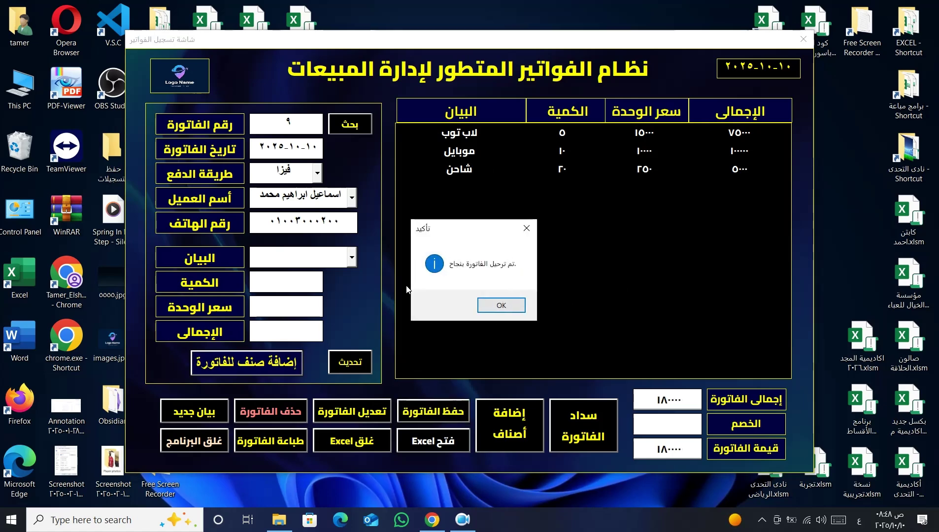
{"action": "left_click", "coordinate": [497, 307]}
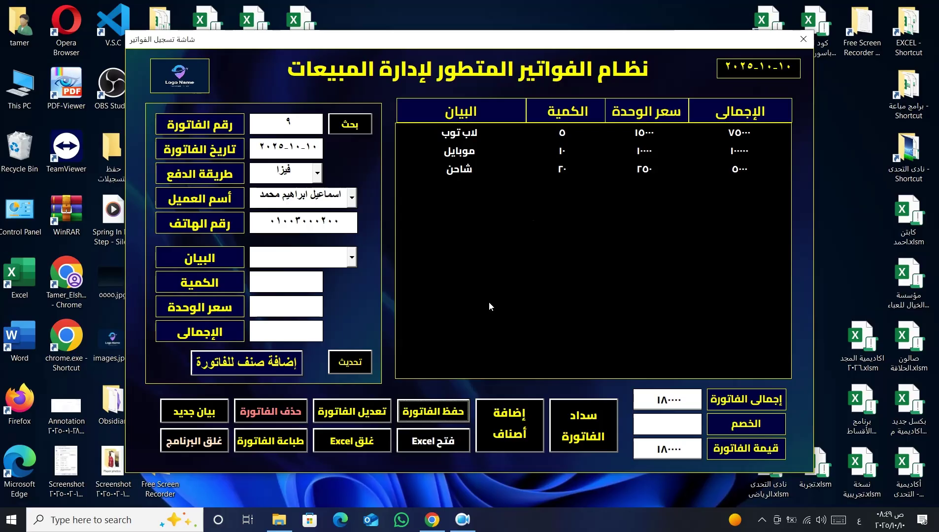
- Print-preview invoice 9, zooming in to check the page, then close the preview
{"action": "left_click", "coordinate": [282, 441]}
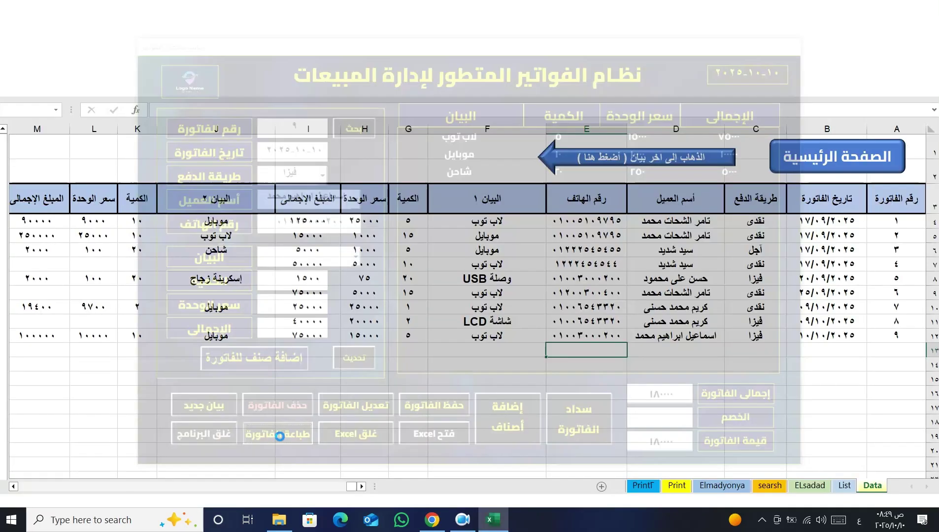
{"action": "left_click", "coordinate": [423, 267]}
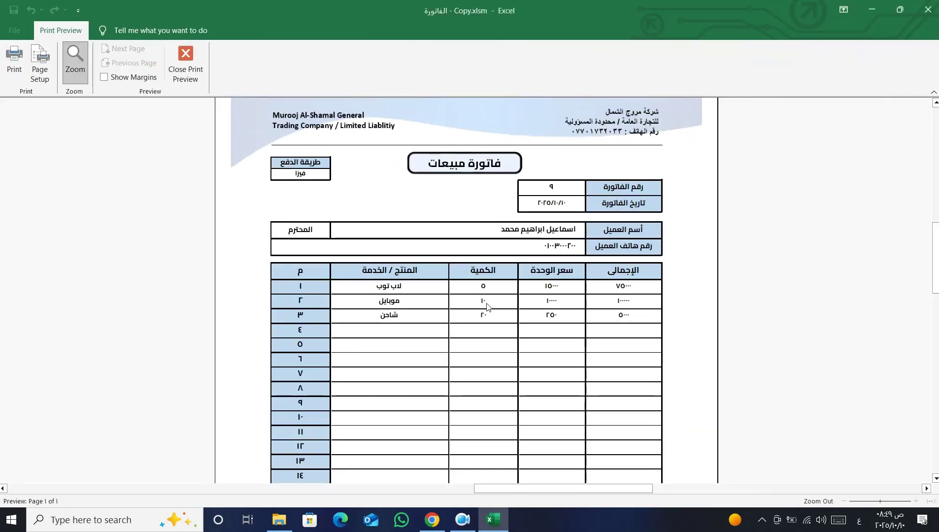
{"action": "left_click", "coordinate": [497, 349]}
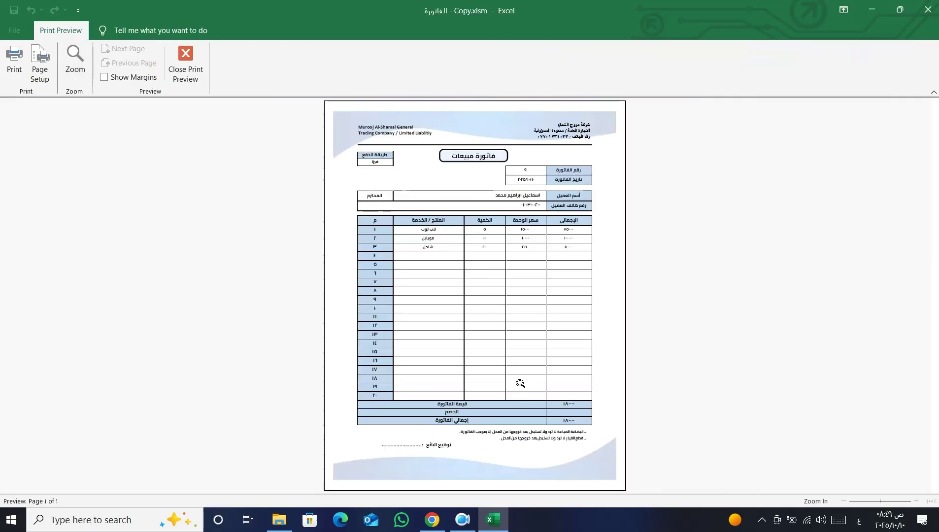
{"action": "left_click", "coordinate": [194, 62]}
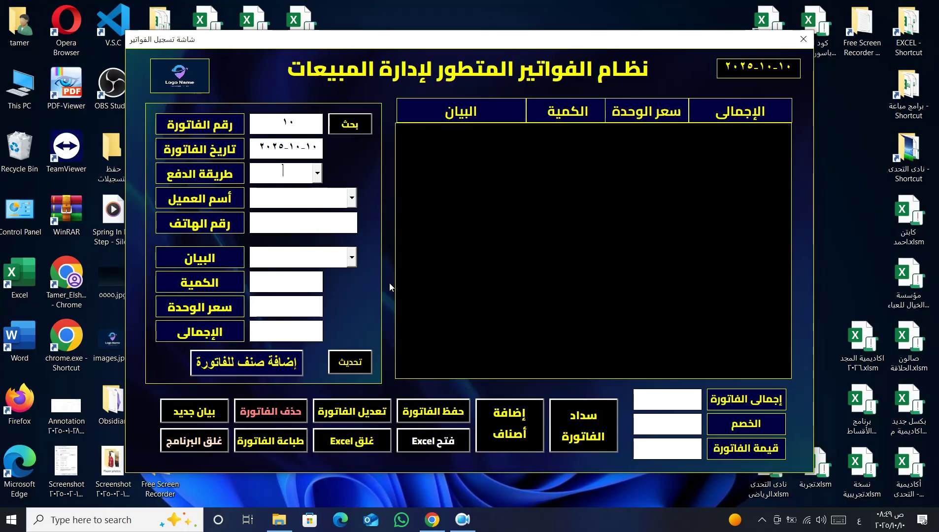
- Load invoice 9 and bring its شاحن line into the item fields
{"action": "double_click", "coordinate": [283, 124]}
{"action": "type", "text": "9"}
{"action": "left_click", "coordinate": [350, 127]}
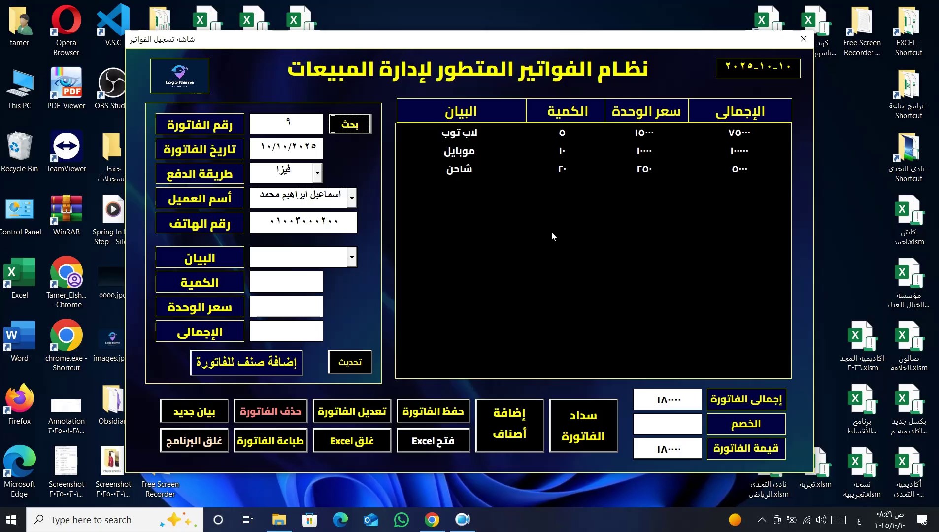
{"action": "left_click", "coordinate": [545, 169]}
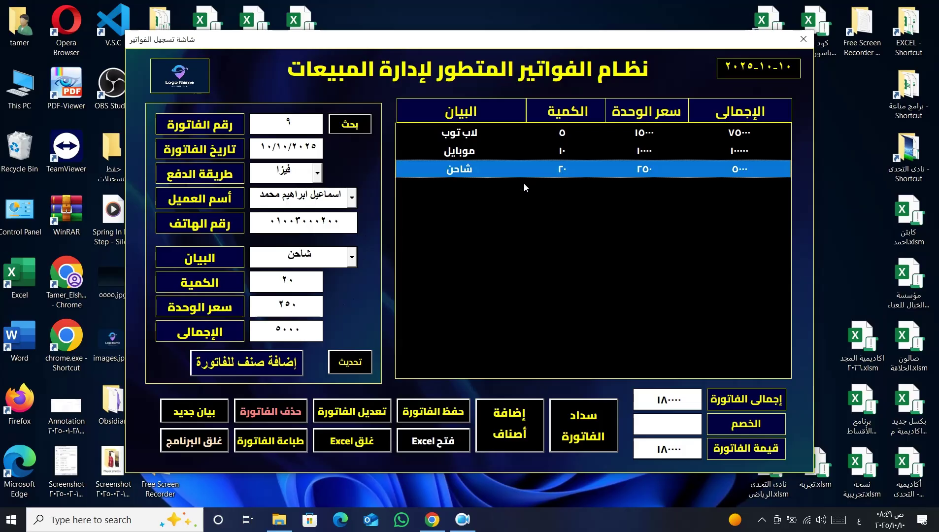
- Update the شاحن line to quantity 10 at unit price 350
{"action": "double_click", "coordinate": [289, 283]}
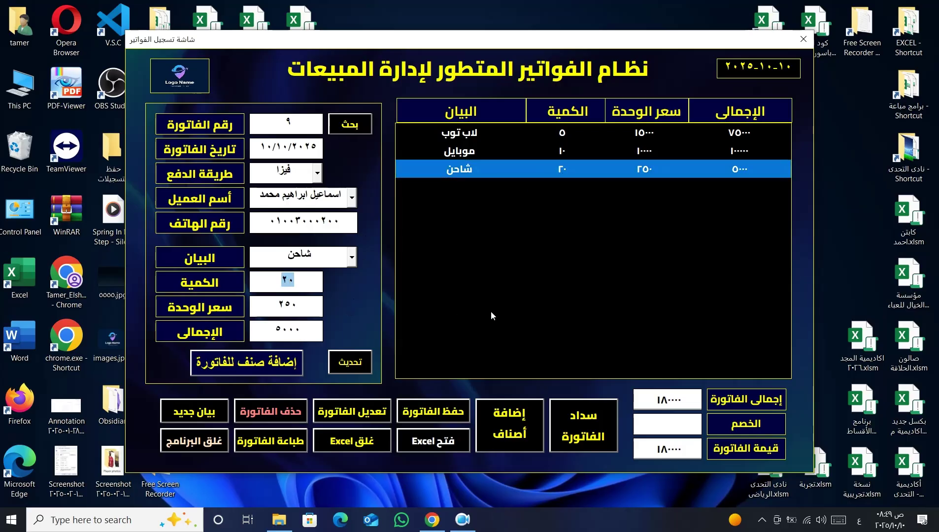
{"action": "type", "text": "10"}
{"action": "double_click", "coordinate": [285, 305]}
{"action": "type", "text": "3"}
{"action": "type", "text": "50"}
{"action": "left_click", "coordinate": [353, 369]}
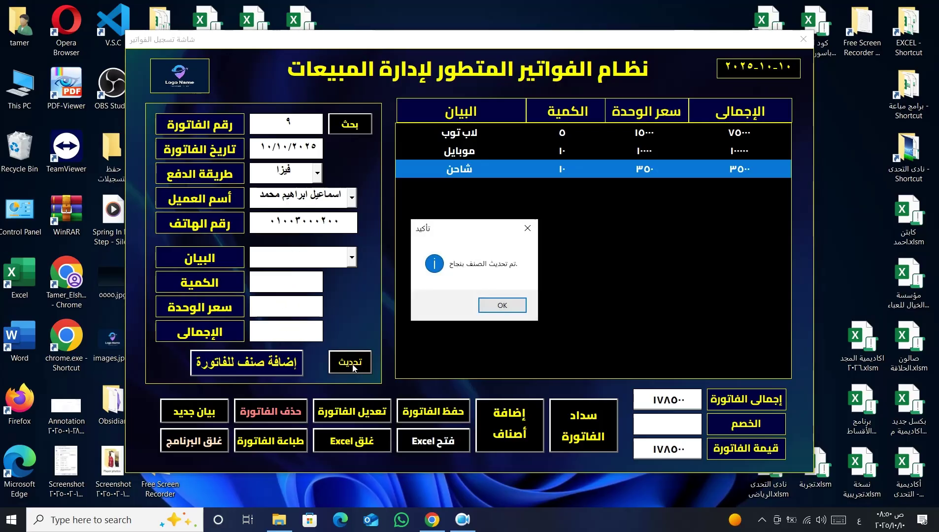
{"action": "left_click", "coordinate": [495, 304]}
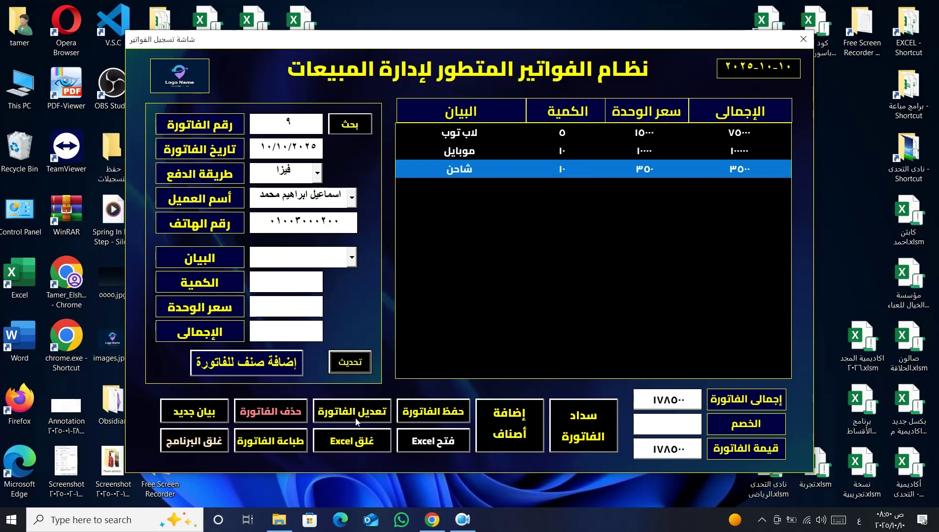
- Save invoice 9's changes as an edit to the existing invoice
{"action": "left_click", "coordinate": [446, 417]}
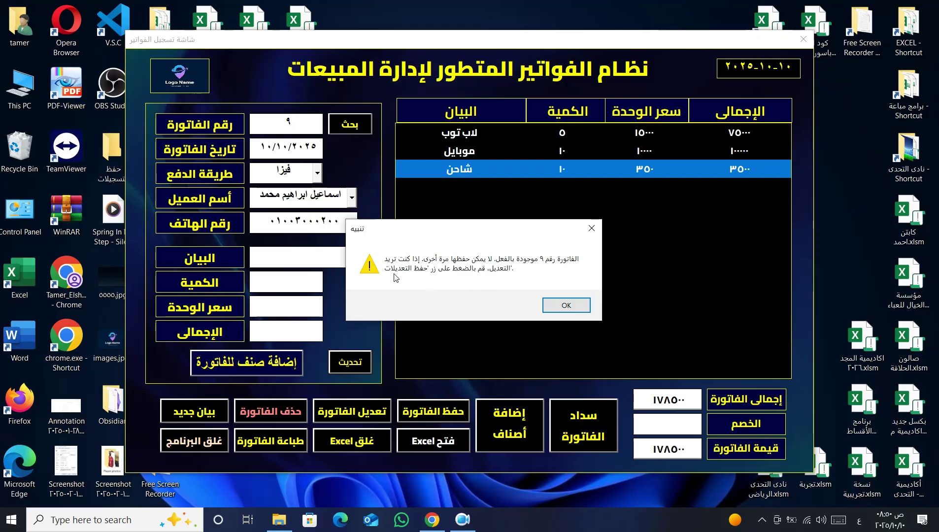
{"action": "left_click", "coordinate": [561, 310]}
{"action": "left_click", "coordinate": [353, 417]}
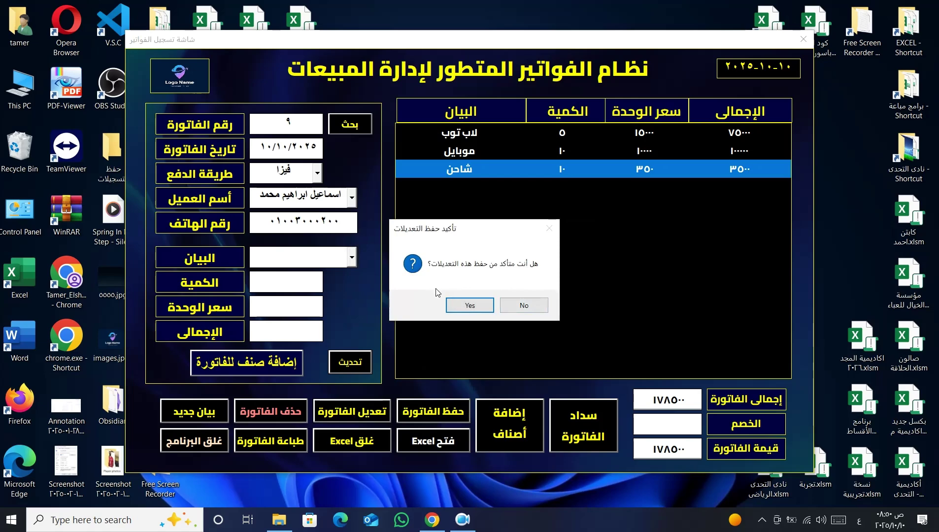
{"action": "left_click", "coordinate": [474, 307]}
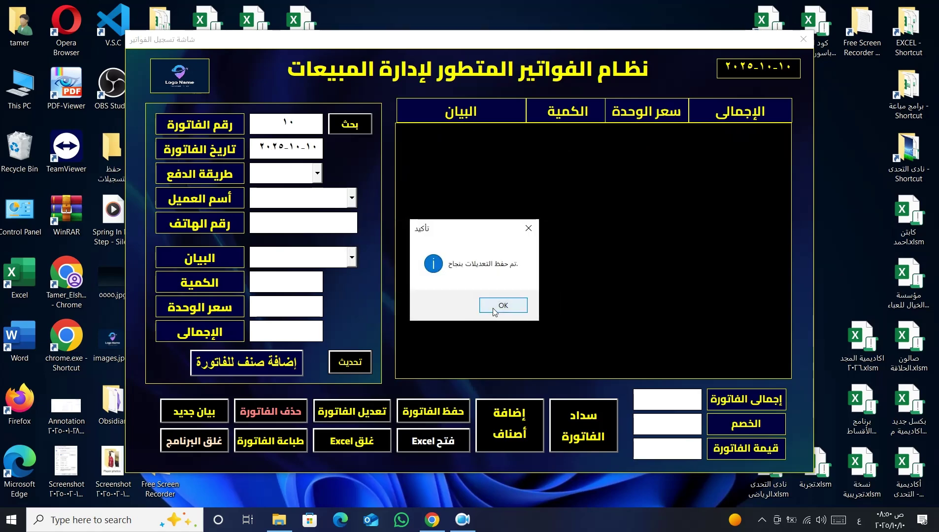
{"action": "left_click", "coordinate": [485, 307]}
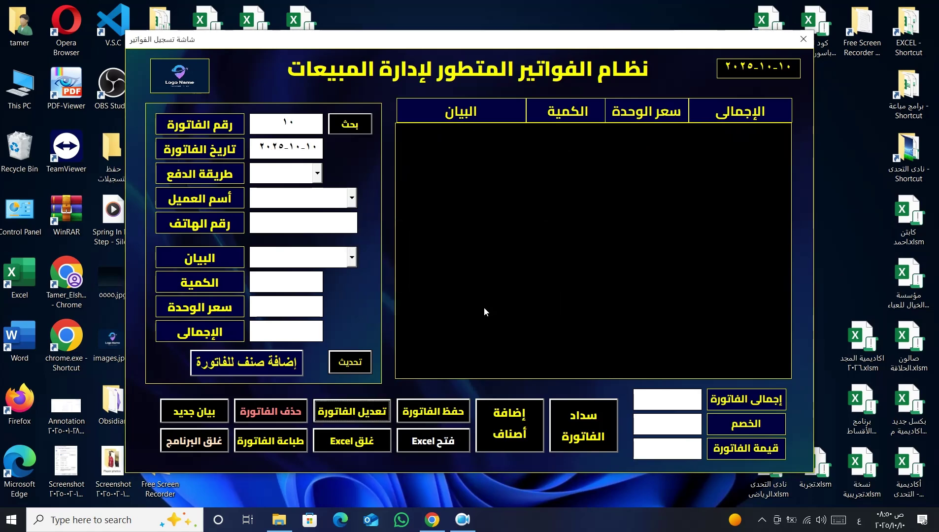
- Reload invoice 9 to confirm the 178500 total
{"action": "double_click", "coordinate": [285, 126]}
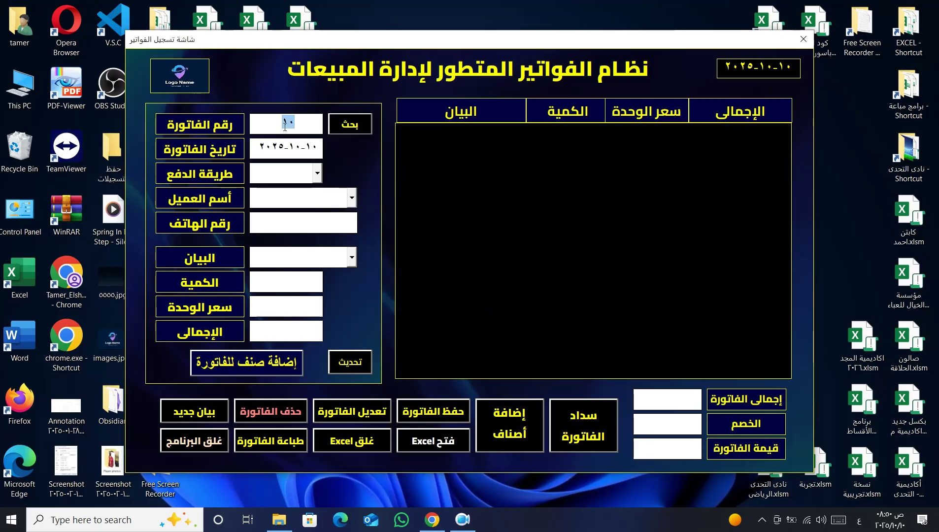
{"action": "type", "text": "9"}
{"action": "left_click", "coordinate": [350, 125]}
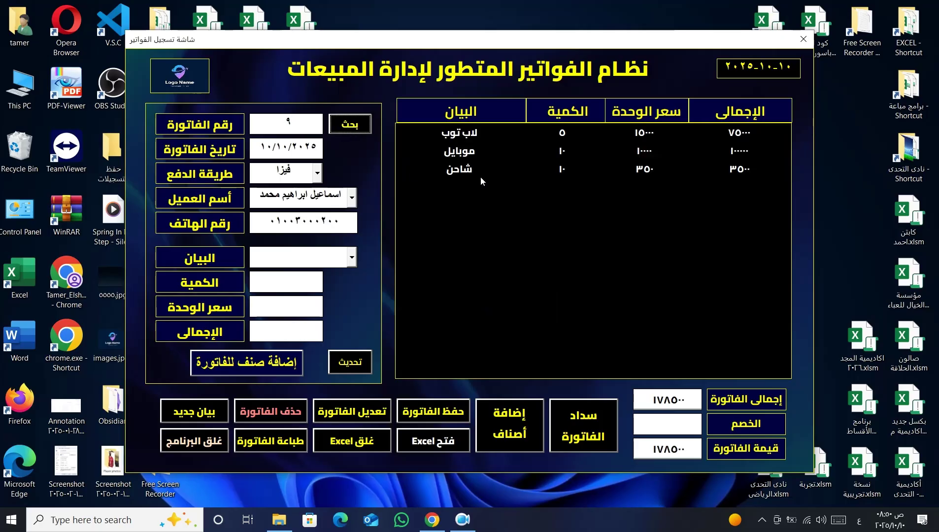
{"action": "left_click", "coordinate": [562, 174]}
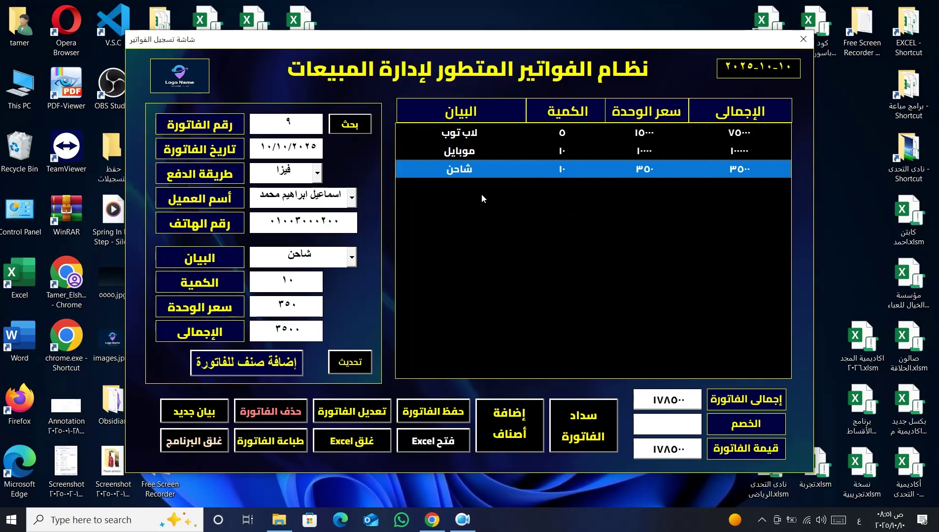
{"action": "left_click", "coordinate": [300, 352]}
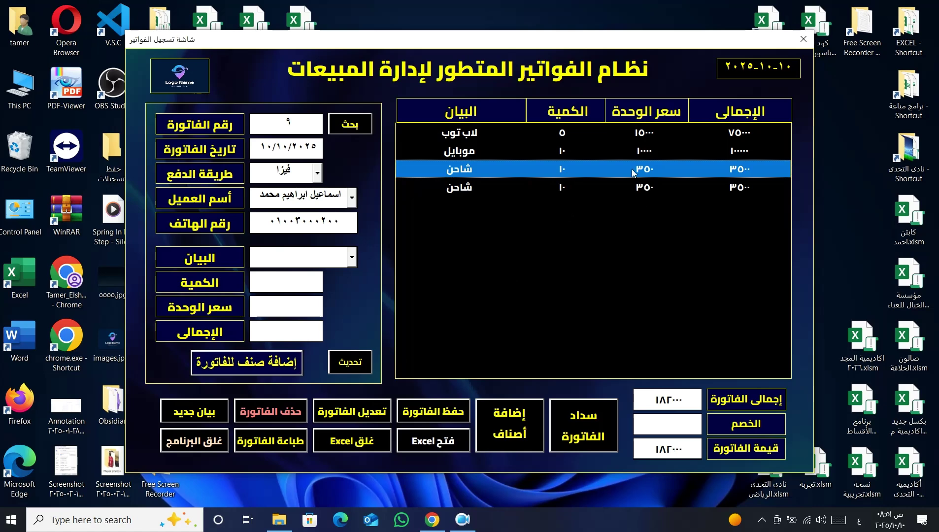
{"action": "left_click", "coordinate": [635, 186]}
{"action": "left_click", "coordinate": [637, 174]}
{"action": "left_click", "coordinate": [637, 188]}
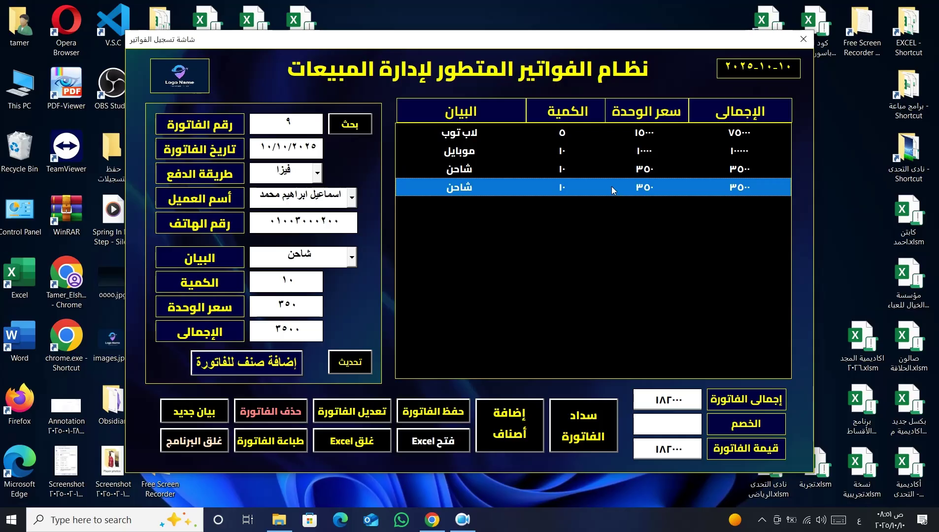
{"action": "double_click", "coordinate": [541, 189]}
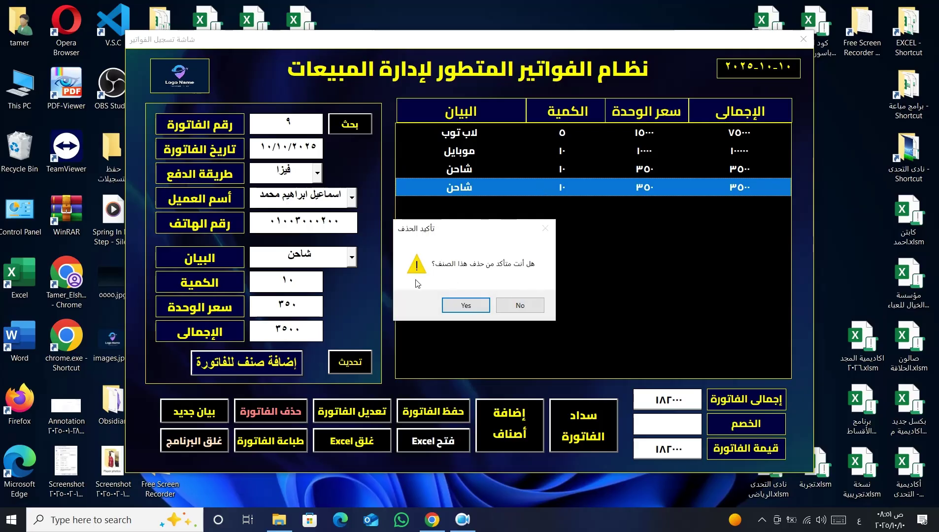
{"action": "left_click", "coordinate": [520, 305]}
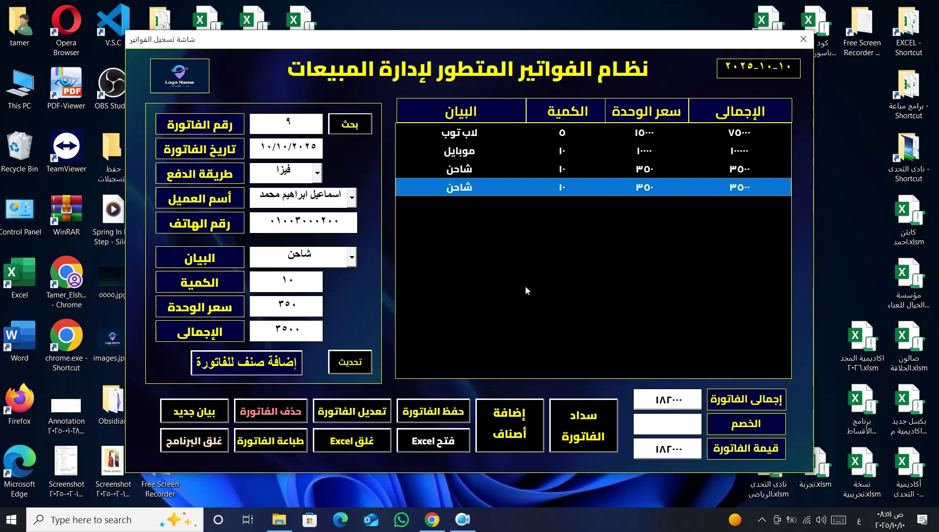
{"action": "double_click", "coordinate": [546, 189]}
{"action": "left_click", "coordinate": [465, 306]}
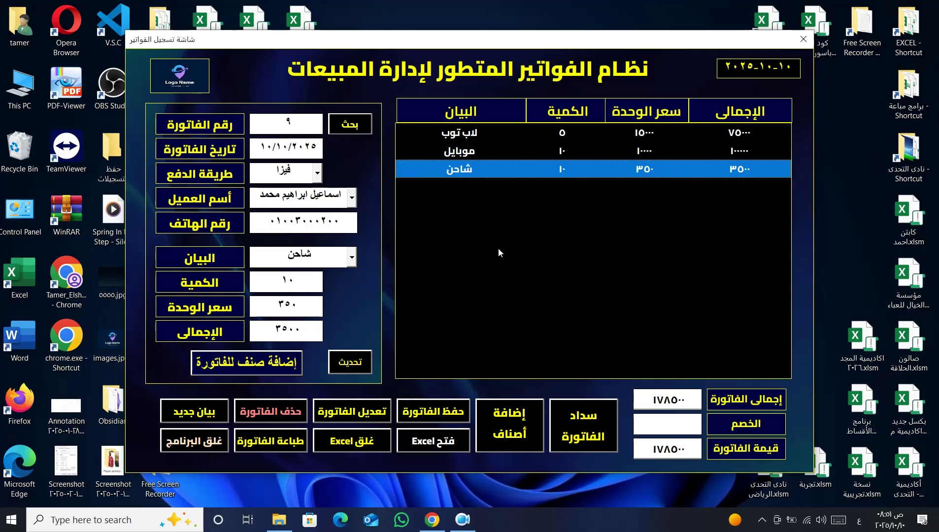
- Clear the form and reload invoice 9 by its number
{"action": "left_click", "coordinate": [187, 417]}
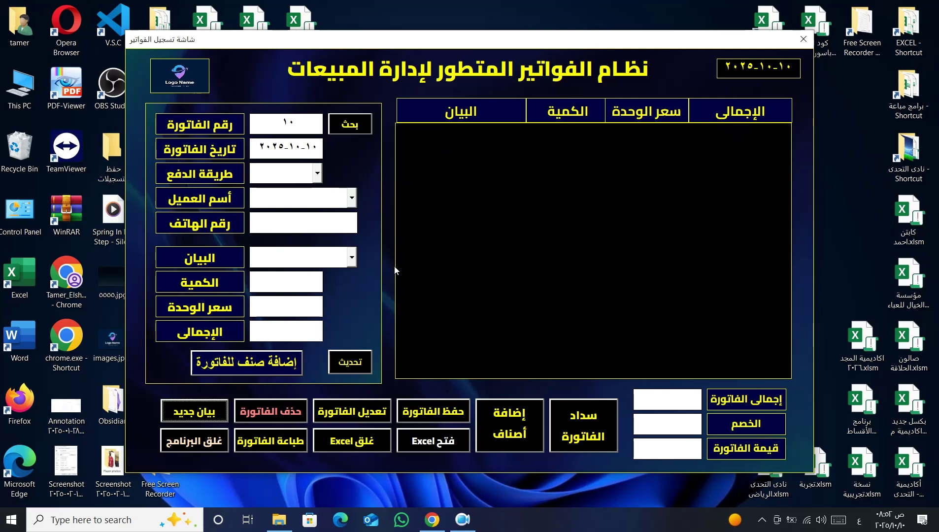
{"action": "double_click", "coordinate": [275, 122]}
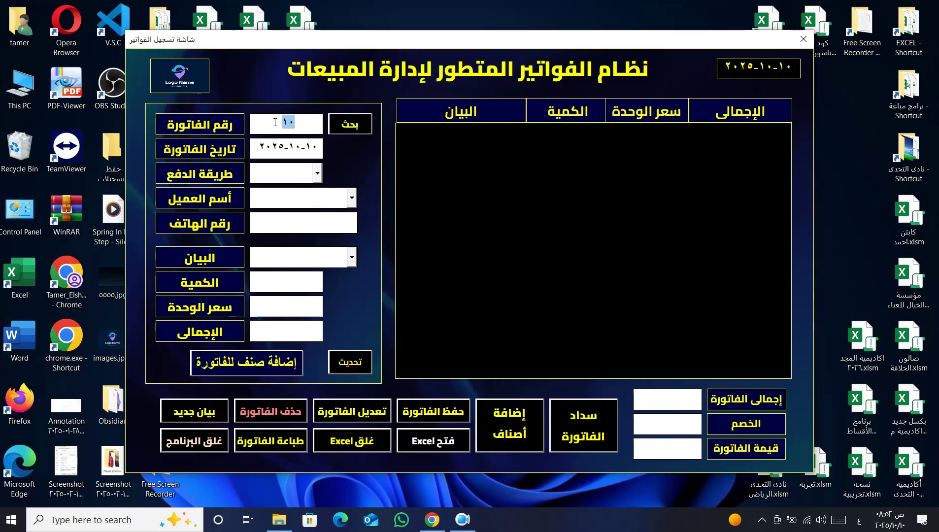
{"action": "type", "text": "9"}
{"action": "left_click", "coordinate": [345, 125]}
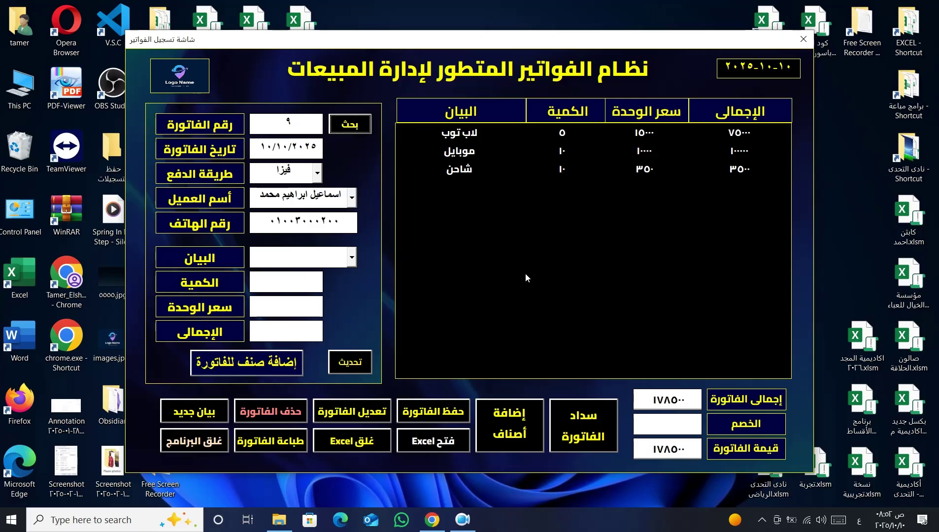
- Register an 8500 payment on invoice 9's payment screen, leaving 170000 remaining
{"action": "left_click", "coordinate": [592, 440]}
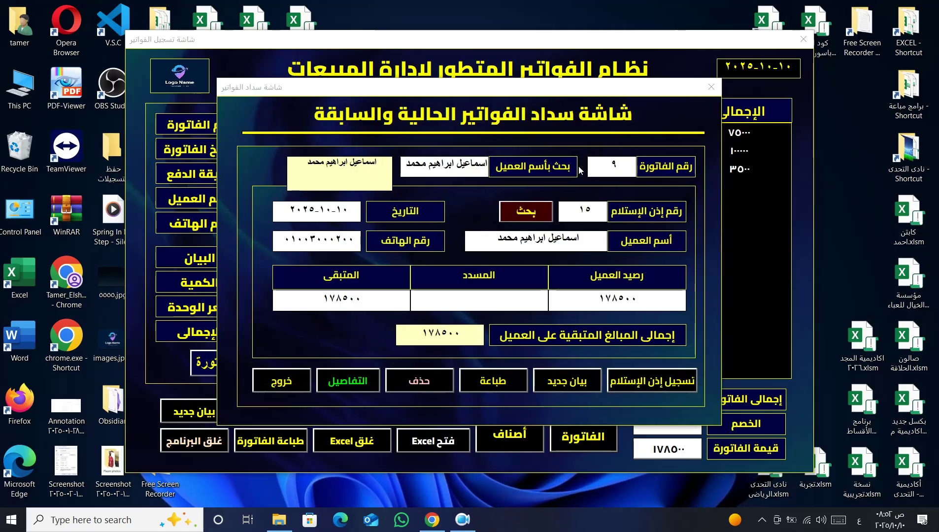
{"action": "left_click", "coordinate": [416, 168]}
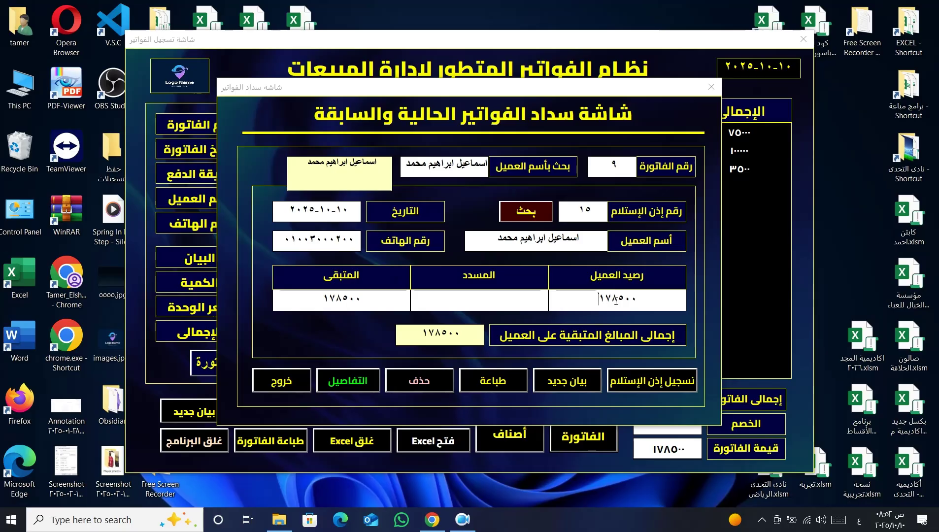
{"action": "left_click", "coordinate": [470, 307]}
{"action": "double_click", "coordinate": [321, 300]}
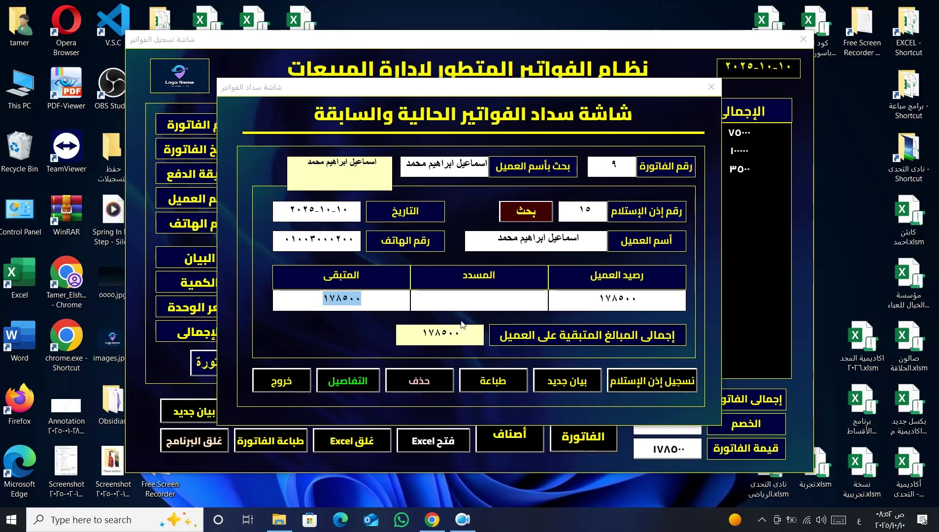
{"action": "left_click", "coordinate": [475, 302]}
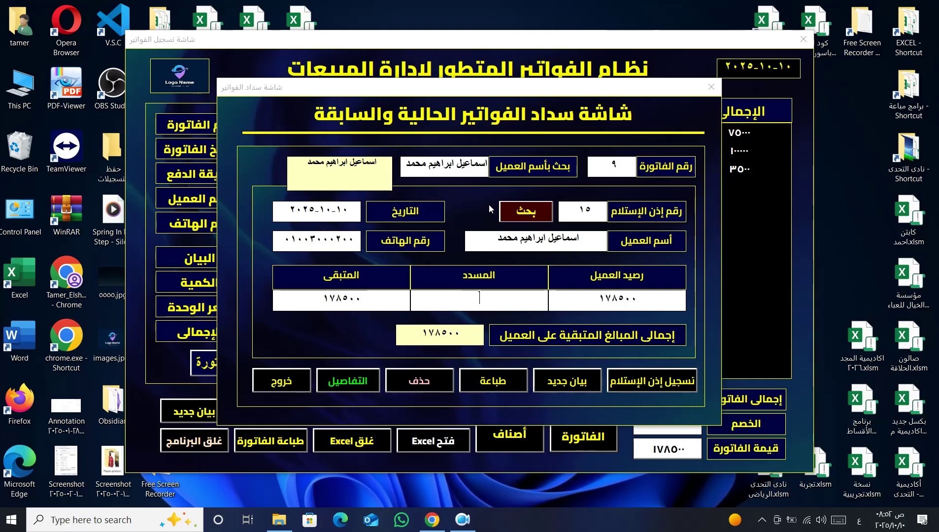
{"action": "type", "text": "8500"}
{"action": "left_click", "coordinate": [661, 385]}
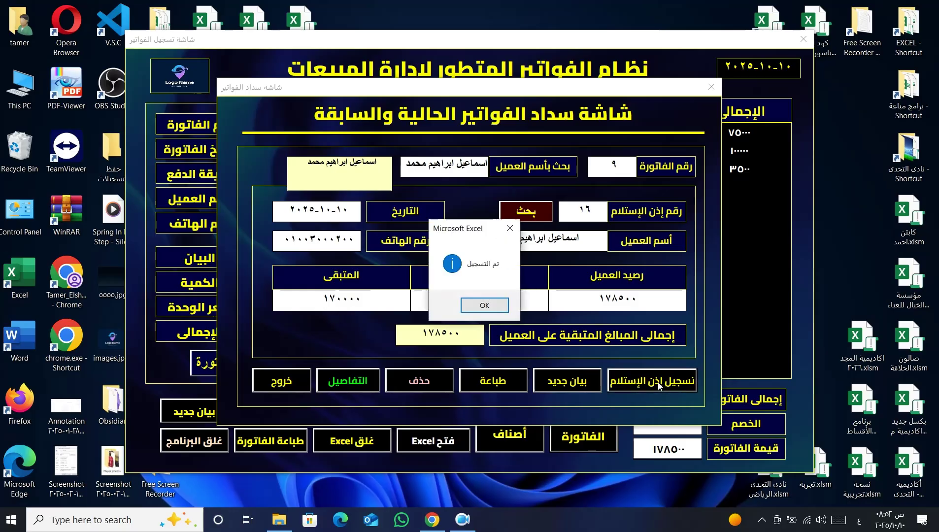
{"action": "left_click", "coordinate": [498, 309]}
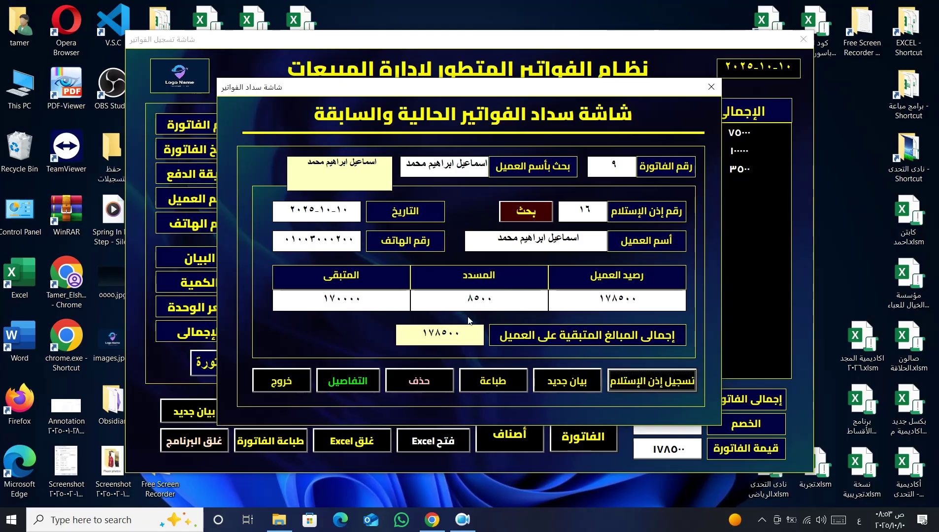
- Print-preview receipt 16's payment voucher, zoom in, then close the preview
{"action": "left_click", "coordinate": [493, 383]}
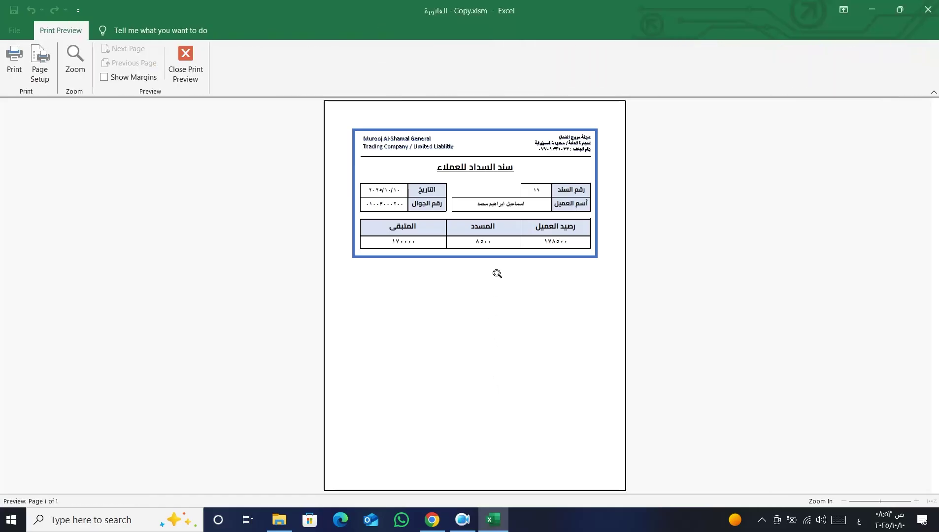
{"action": "left_click", "coordinate": [479, 127]}
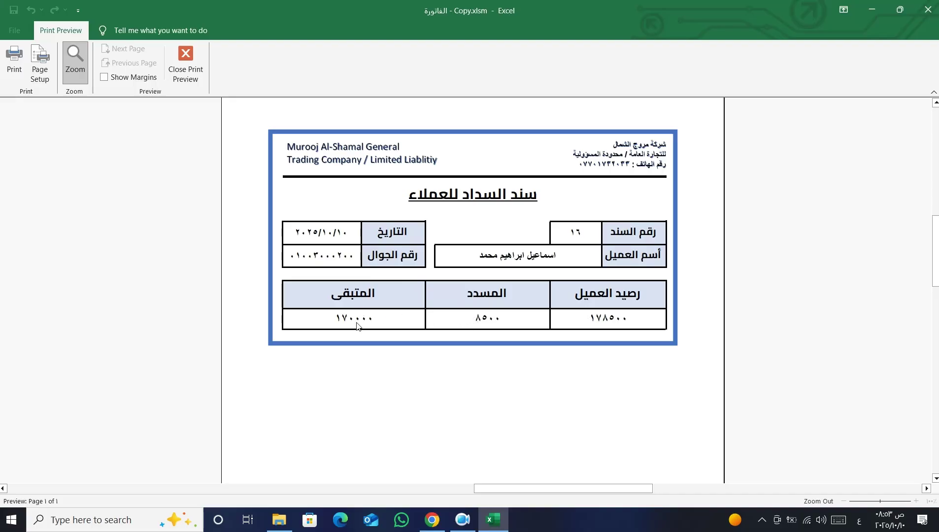
{"action": "left_click", "coordinate": [185, 63]}
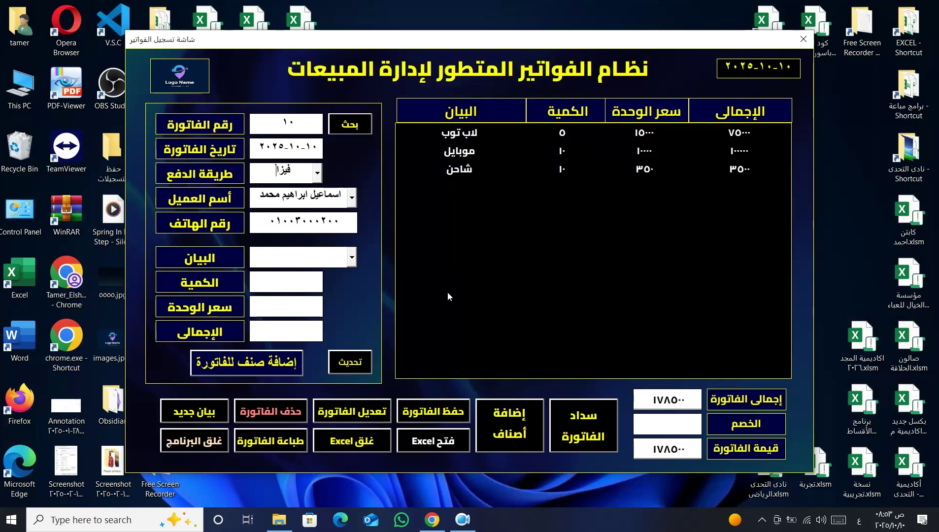
- Clear the form and reload invoice 9
{"action": "left_click", "coordinate": [194, 411]}
{"action": "double_click", "coordinate": [287, 123]}
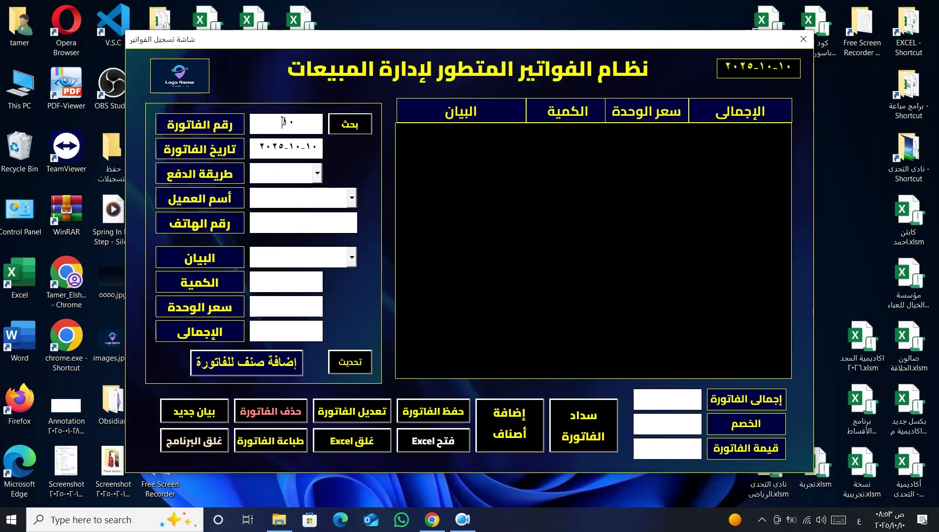
{"action": "type", "text": "9"}
{"action": "left_click", "coordinate": [350, 125]}
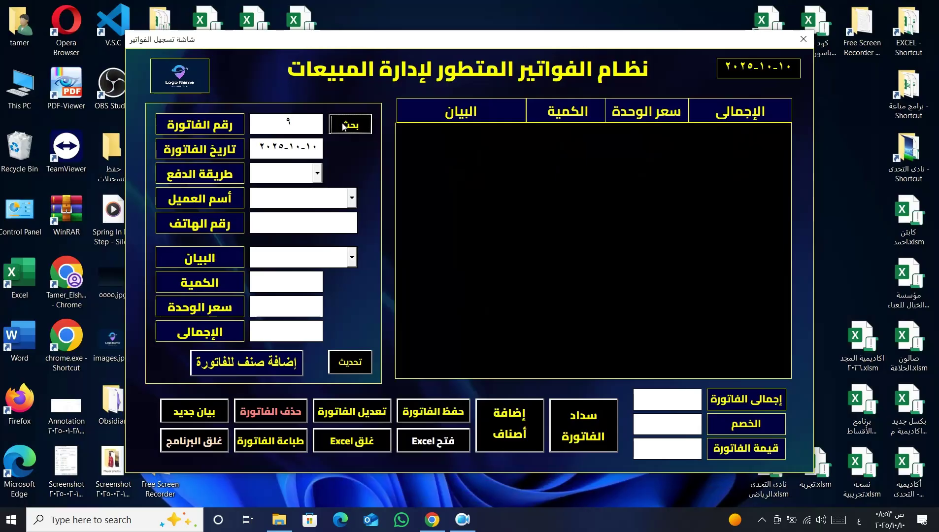
- Register a 70000 payment as receipt 17, leaving 100000 remaining
{"action": "left_click", "coordinate": [575, 436]}
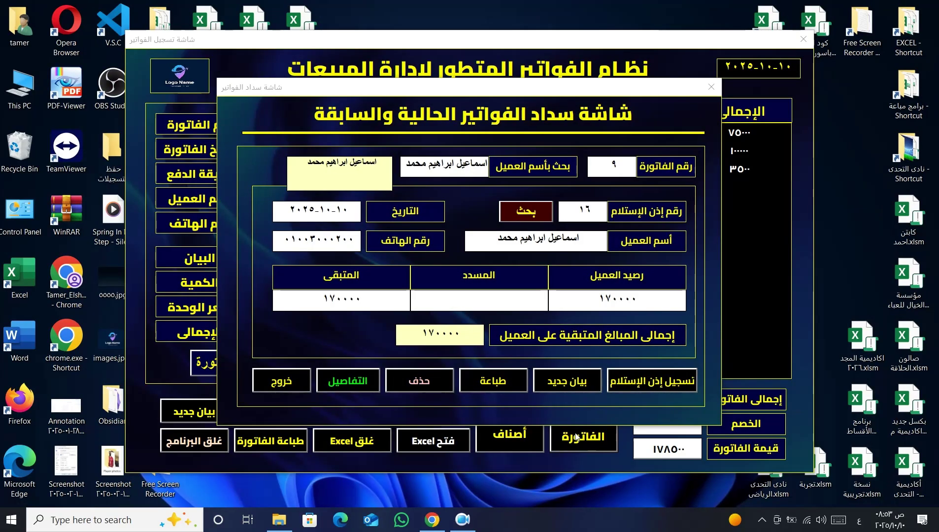
{"action": "double_click", "coordinate": [423, 340]}
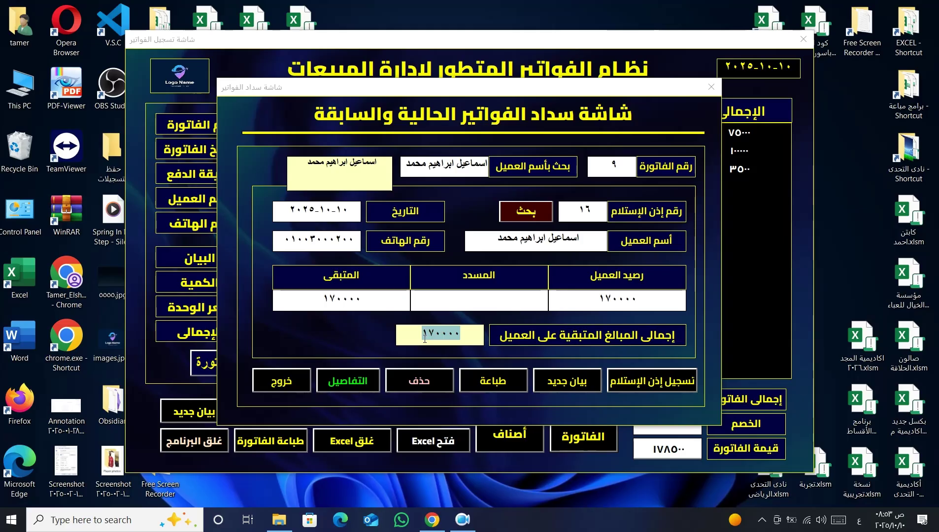
{"action": "left_click", "coordinate": [472, 306]}
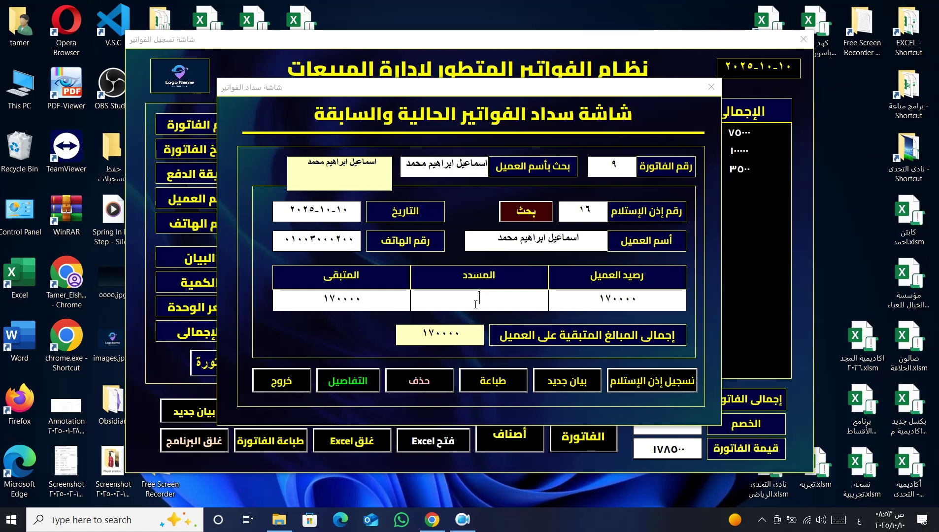
{"action": "type", "text": "70000"}
{"action": "left_click", "coordinate": [643, 385]}
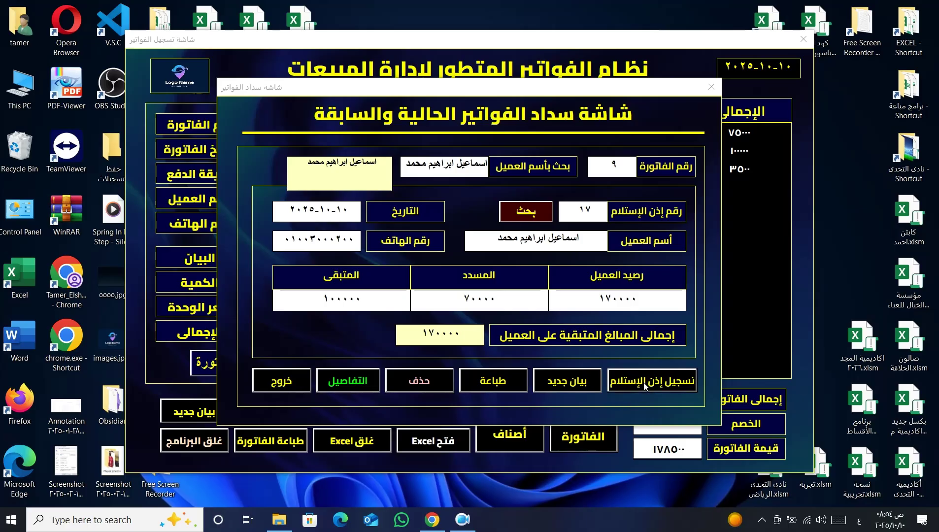
{"action": "left_click", "coordinate": [495, 308]}
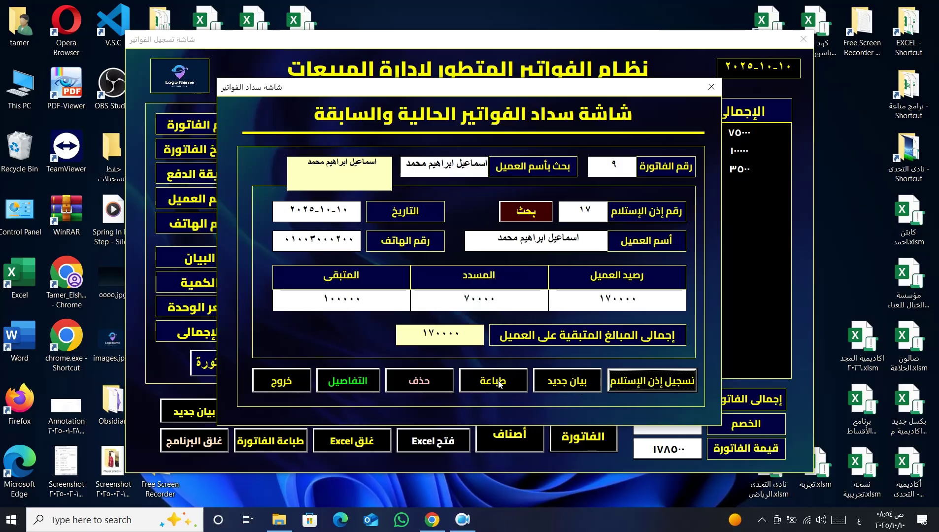
- Try a customer-name search for a balance, then clear the payment screen
{"action": "left_click", "coordinate": [551, 384]}
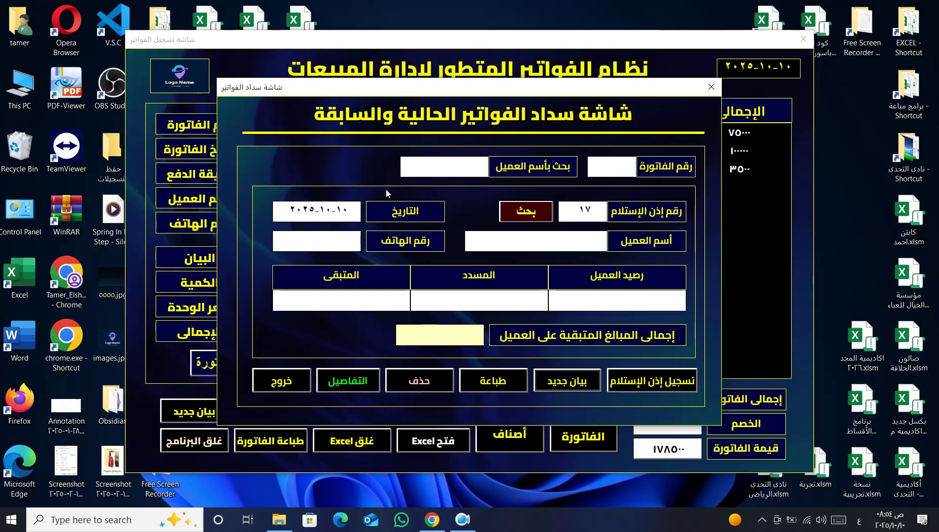
{"action": "left_click", "coordinate": [434, 170]}
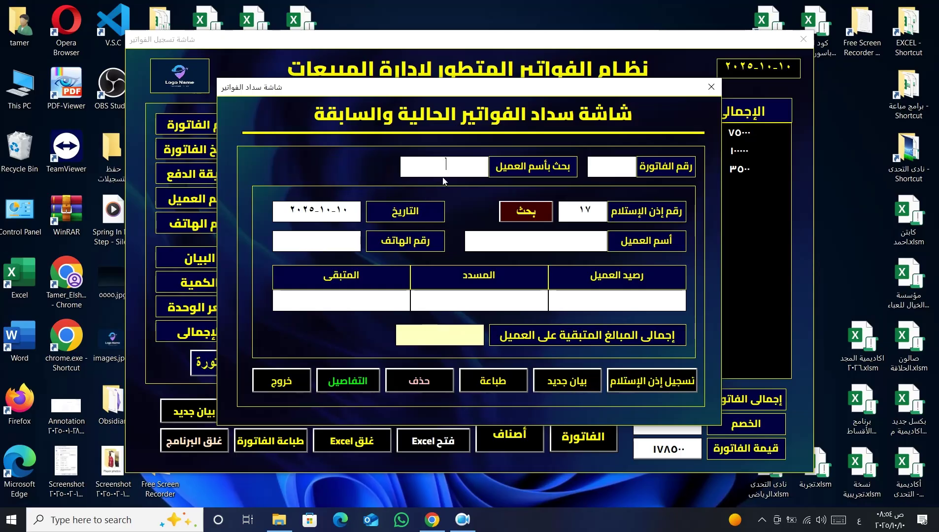
{"action": "type", "text": "ت"}
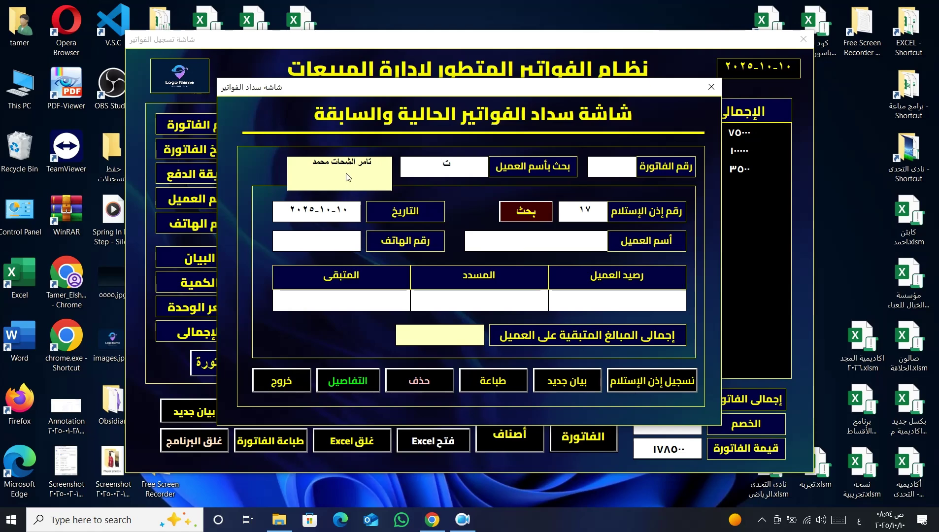
{"action": "key", "text": "Return"}
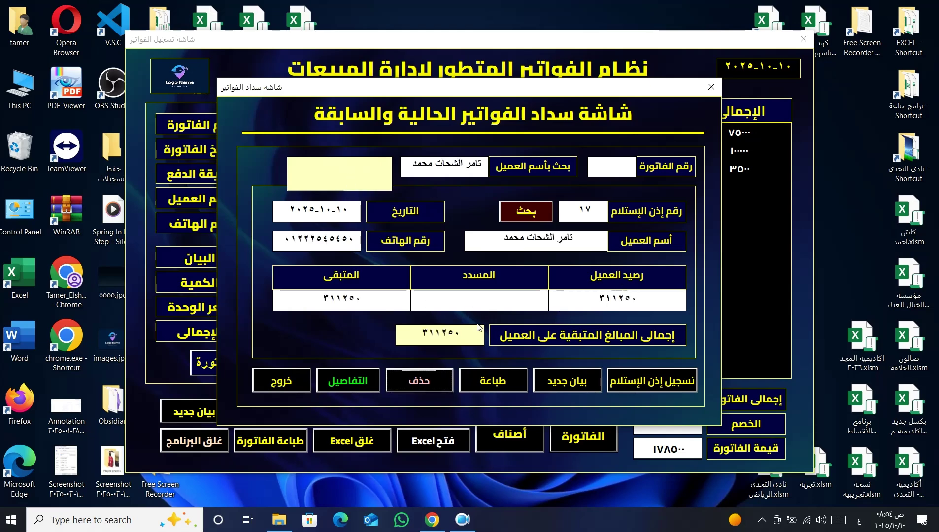
{"action": "left_click", "coordinate": [443, 389]}
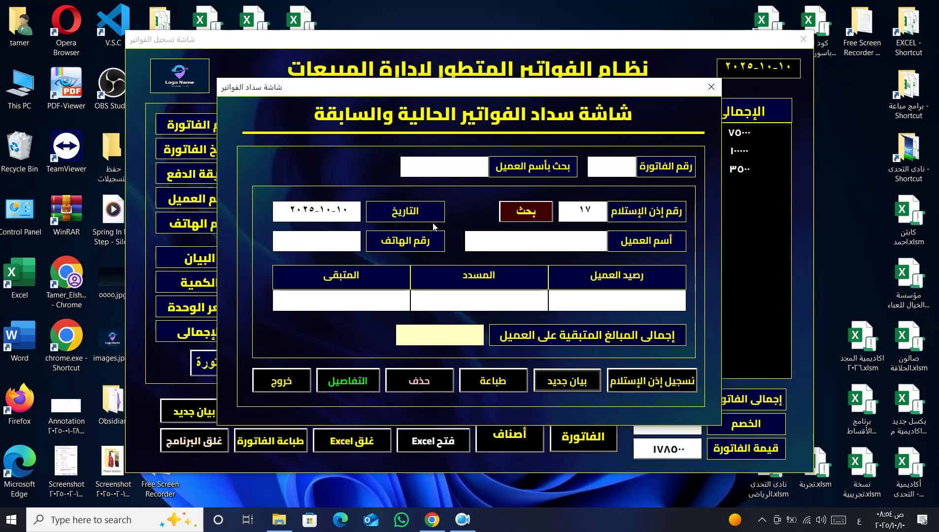
- Look up receipt 16 and list invoice 9's receipts 15 and 16 on the search sheet
{"action": "left_click", "coordinate": [587, 212]}
{"action": "double_click", "coordinate": [579, 205]}
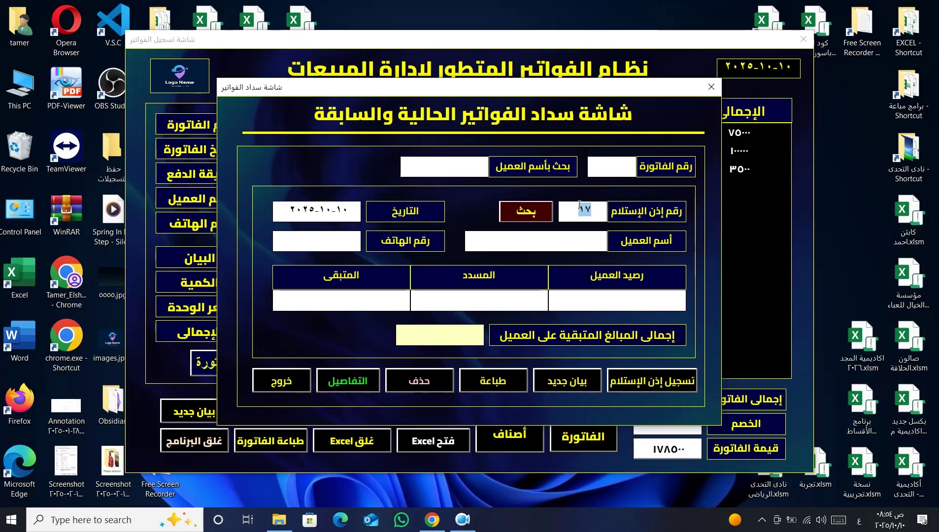
{"action": "type", "text": "16"}
{"action": "left_click", "coordinate": [526, 212]}
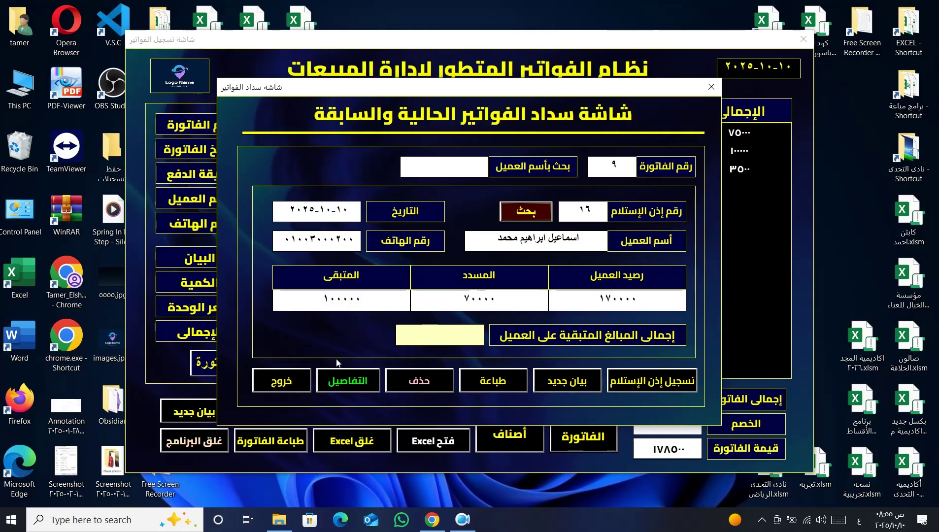
{"action": "left_click", "coordinate": [351, 385]}
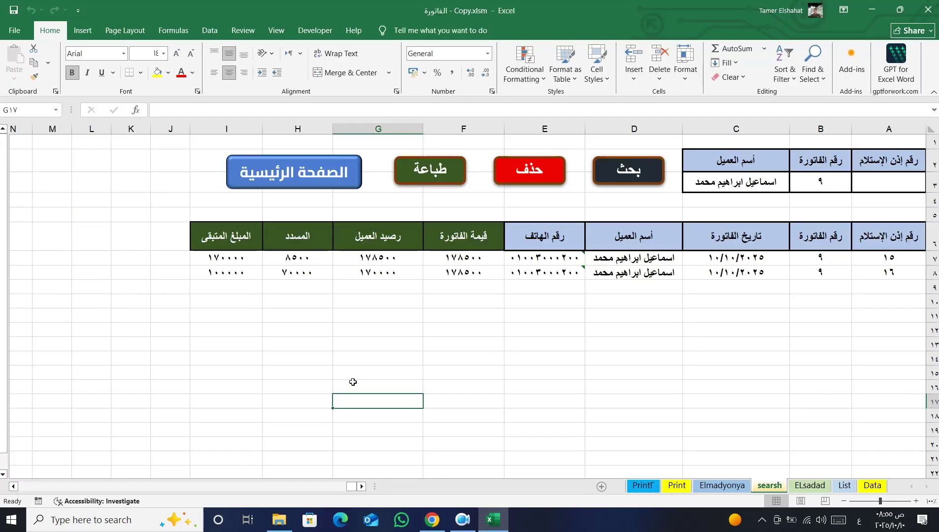
{"action": "left_click", "coordinate": [487, 364]}
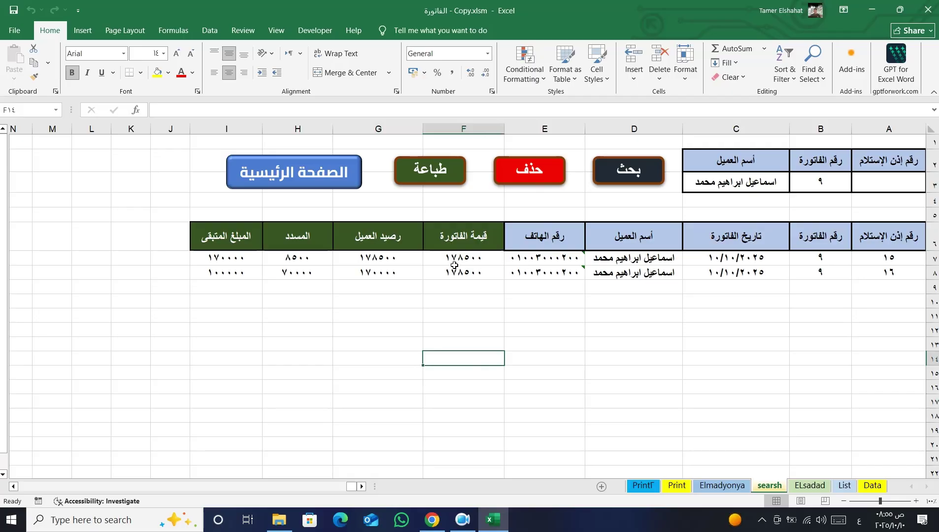
{"action": "left_click", "coordinate": [454, 263]}
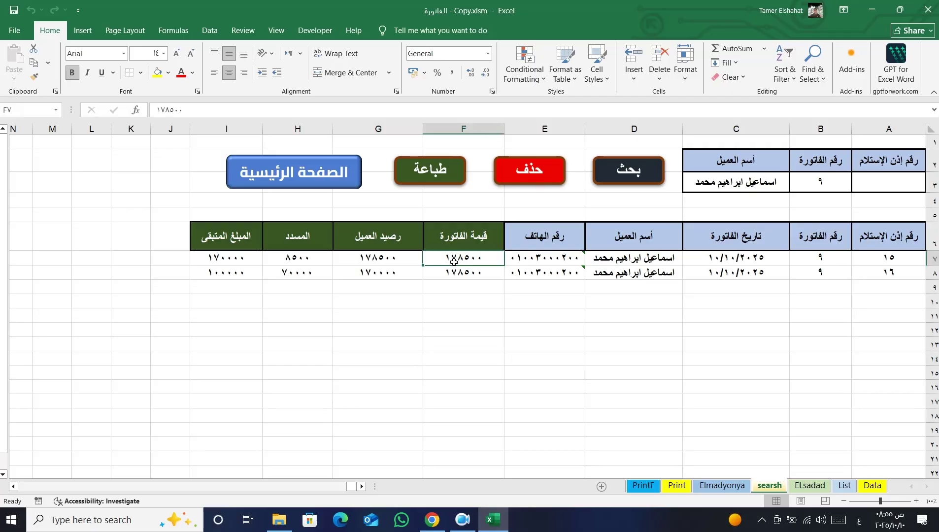
{"action": "left_click", "coordinate": [376, 261]}
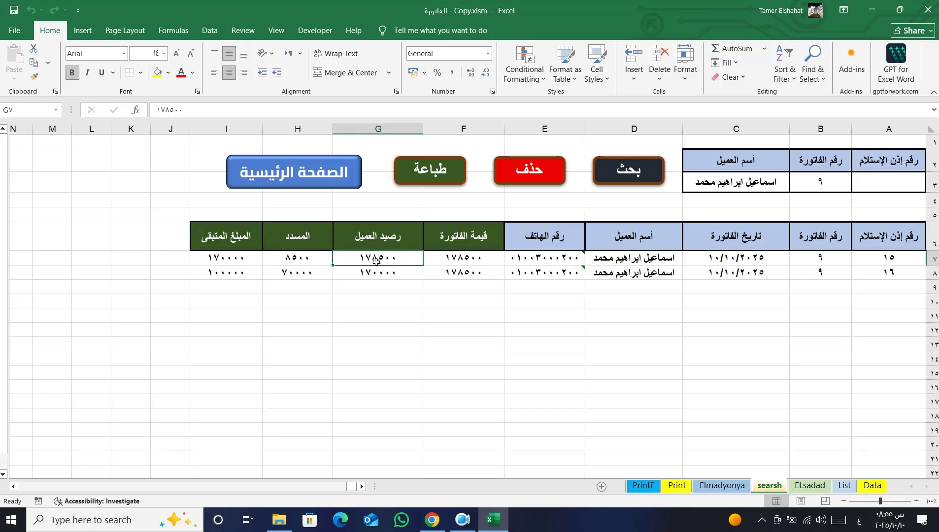
{"action": "left_click", "coordinate": [293, 260]}
{"action": "left_click", "coordinate": [246, 257]}
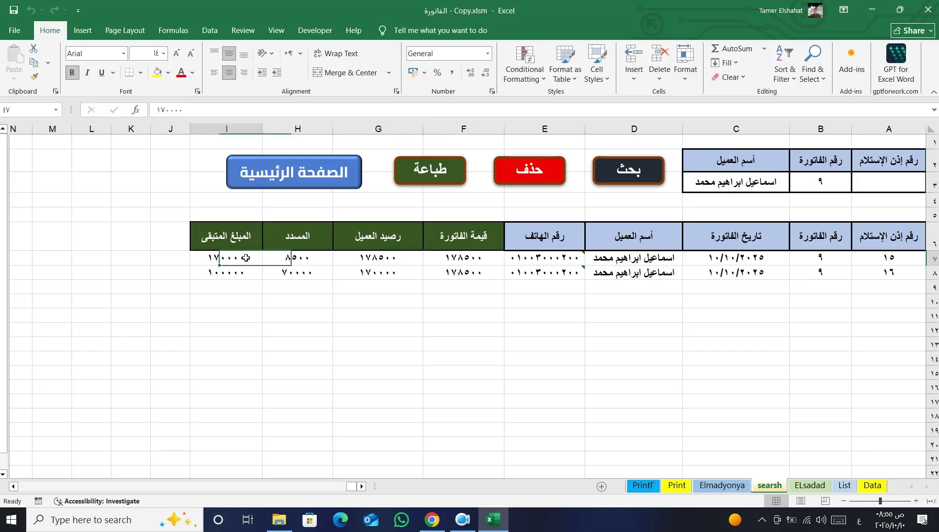
{"action": "left_click", "coordinate": [393, 279]}
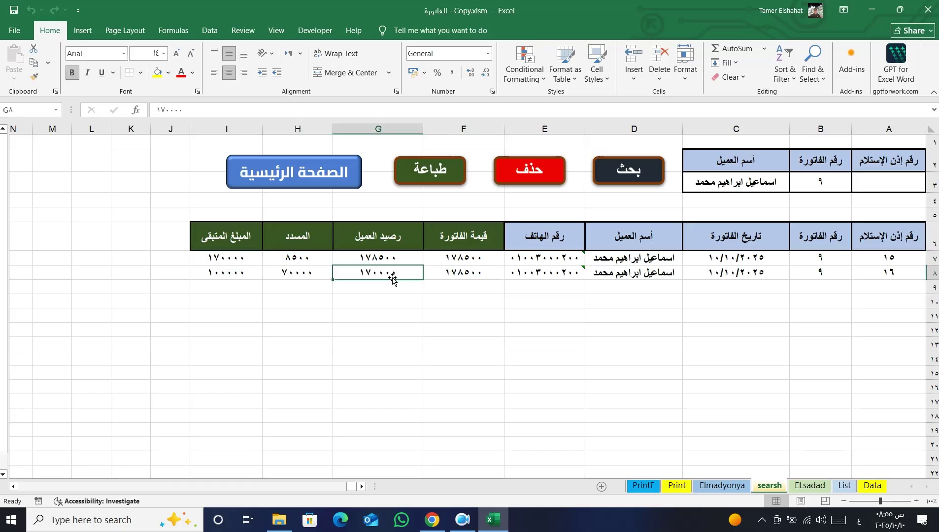
{"action": "left_click", "coordinate": [285, 276]}
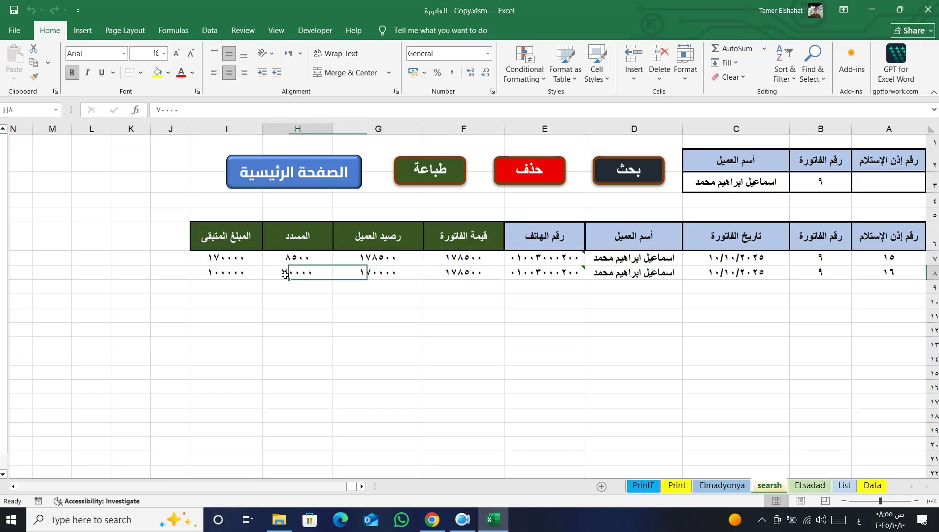
{"action": "left_click", "coordinate": [207, 275]}
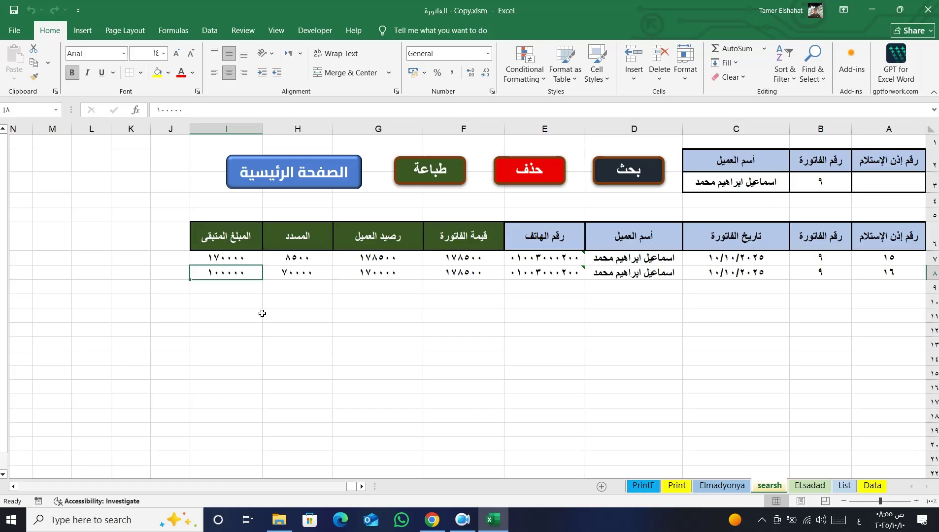
- Load invoice 9 and register a 50000 payment on it as receipt 17
{"action": "left_click", "coordinate": [336, 185]}
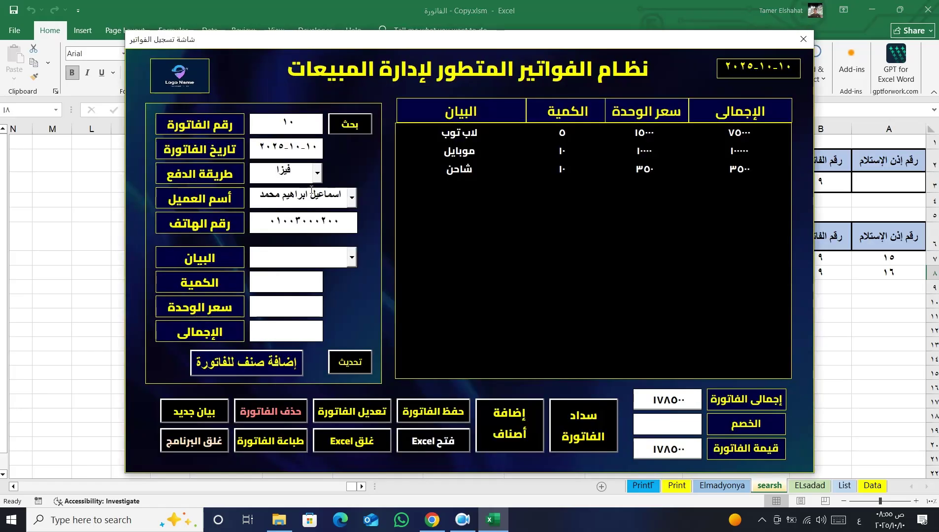
{"action": "left_click", "coordinate": [279, 123]}
{"action": "type", "text": "9"}
{"action": "left_click", "coordinate": [345, 128]}
{"action": "left_click", "coordinate": [586, 434]}
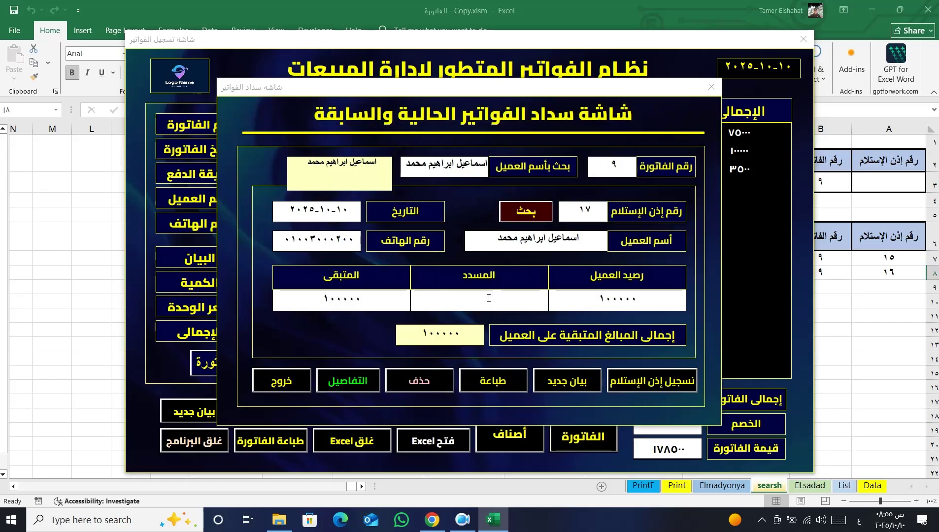
{"action": "type", "text": "50000"}
{"action": "left_click", "coordinate": [651, 385]}
{"action": "left_click", "coordinate": [499, 306]}
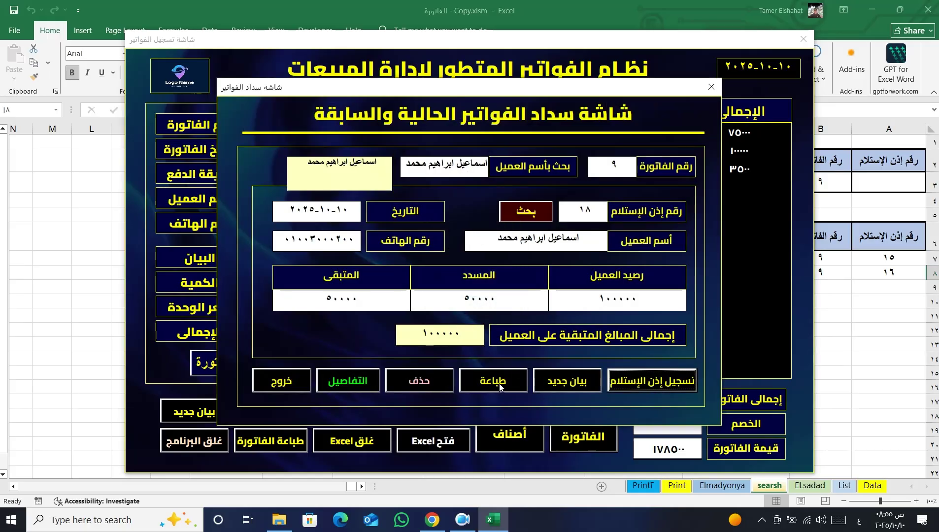
{"action": "left_click", "coordinate": [373, 385]}
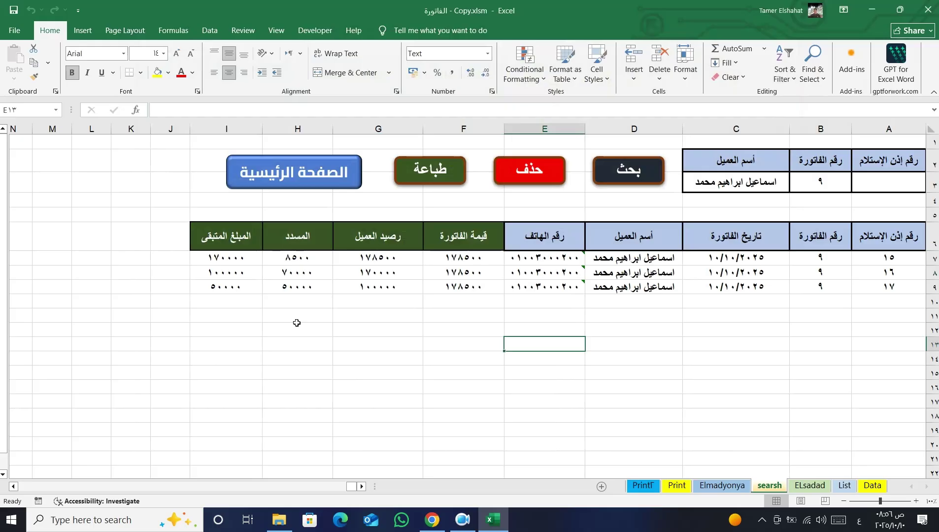
- Check the paid amounts, receipt numbers and invoice numbers of the three receipts
{"action": "left_click", "coordinate": [307, 261]}
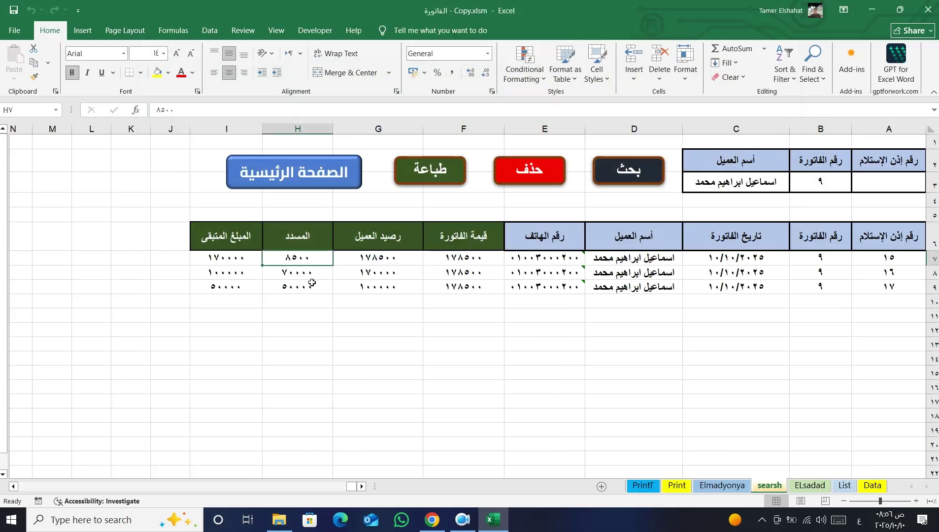
{"action": "left_click", "coordinate": [312, 275]}
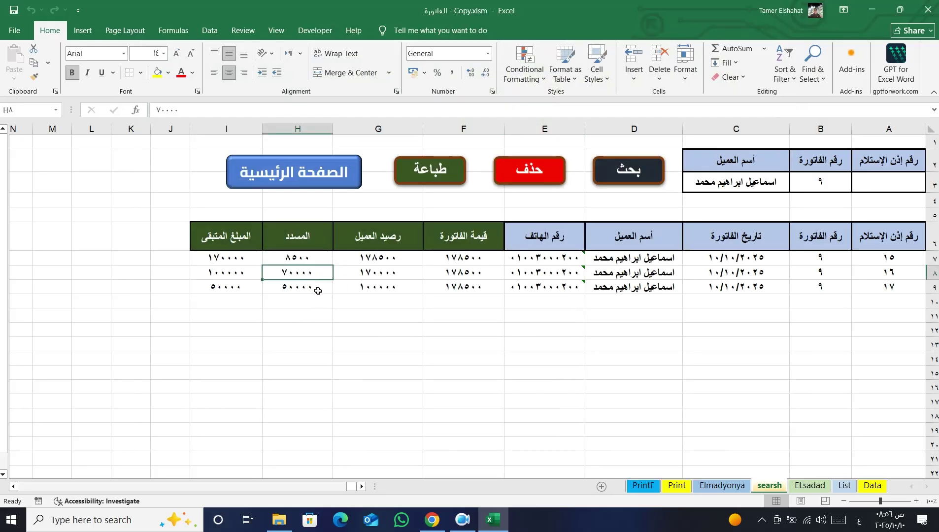
{"action": "left_click", "coordinate": [317, 291]}
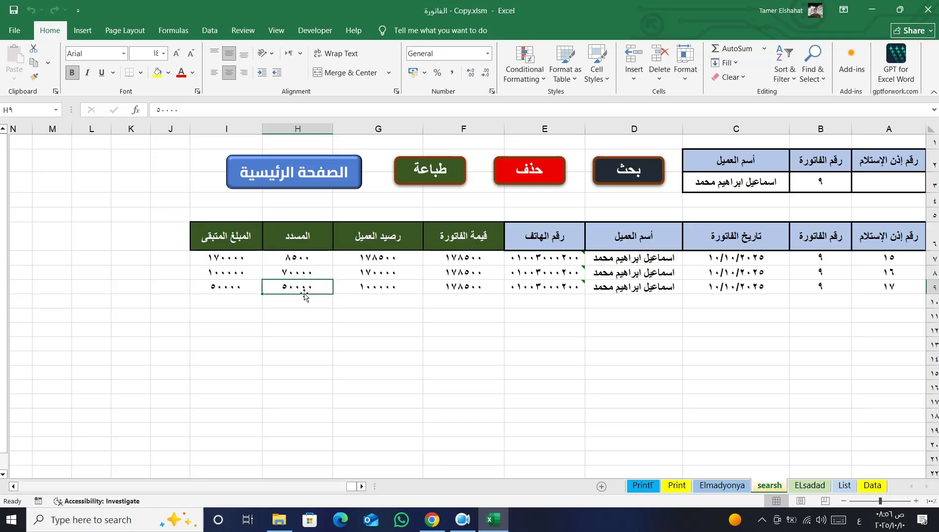
{"action": "left_click", "coordinate": [897, 272]}
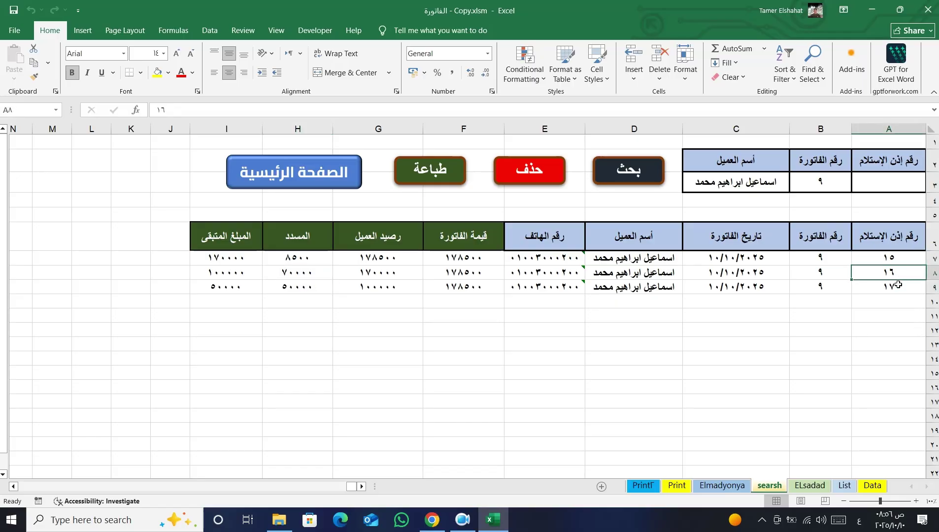
{"action": "left_click", "coordinate": [897, 288]}
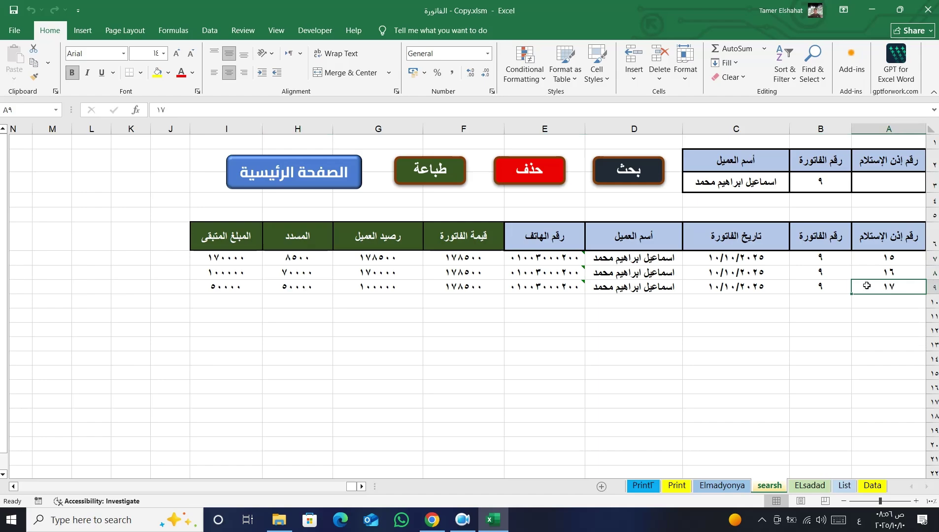
{"action": "left_click_drag", "start_coordinate": [811, 255], "coordinate": [817, 283]}
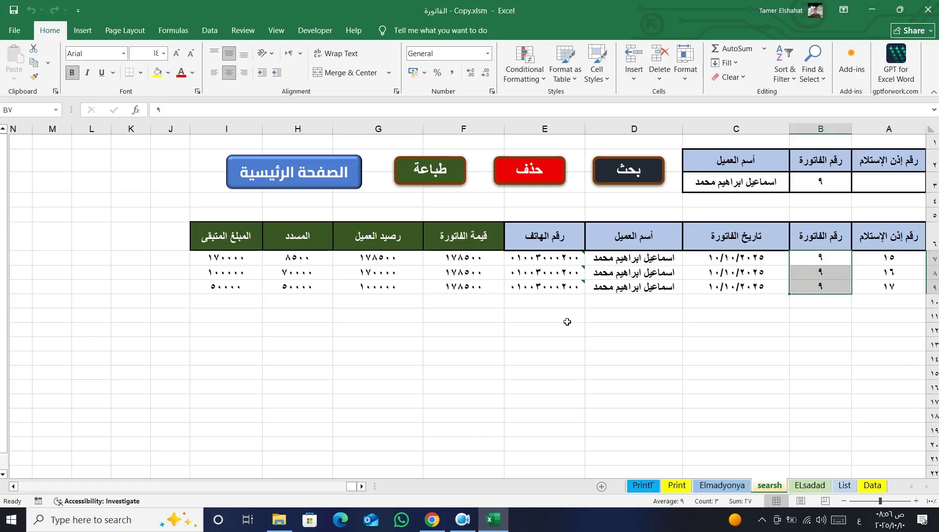
{"action": "left_click", "coordinate": [668, 358]}
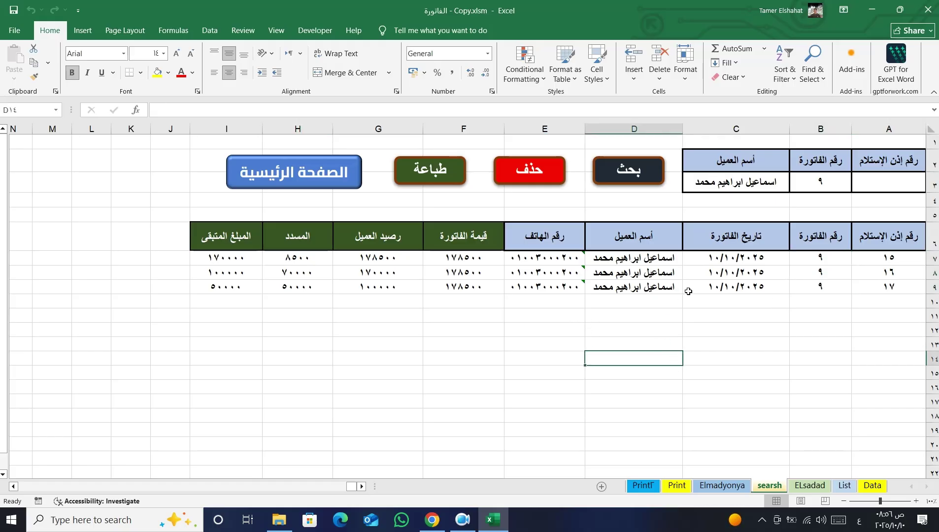
- Print-preview the receipts sheet, then reopen the invoice registration form
{"action": "left_click", "coordinate": [432, 171]}
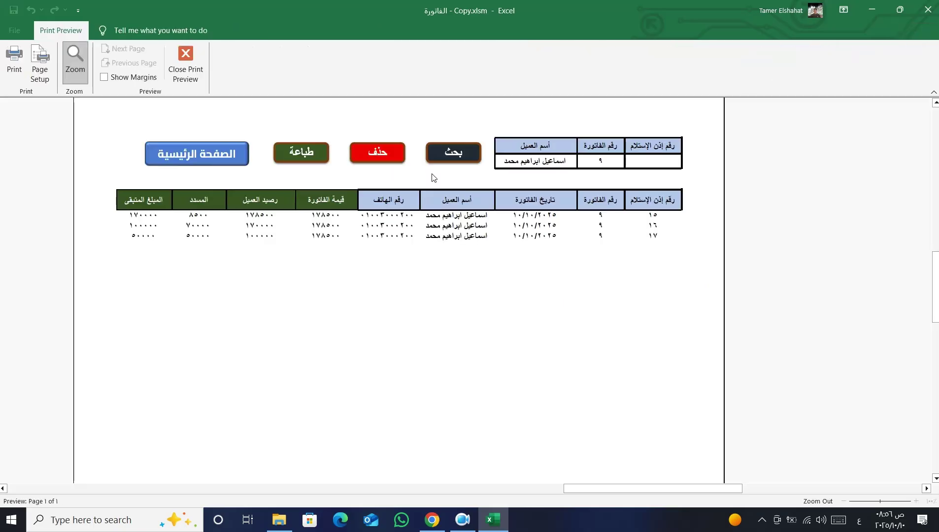
{"action": "left_click", "coordinate": [186, 61]}
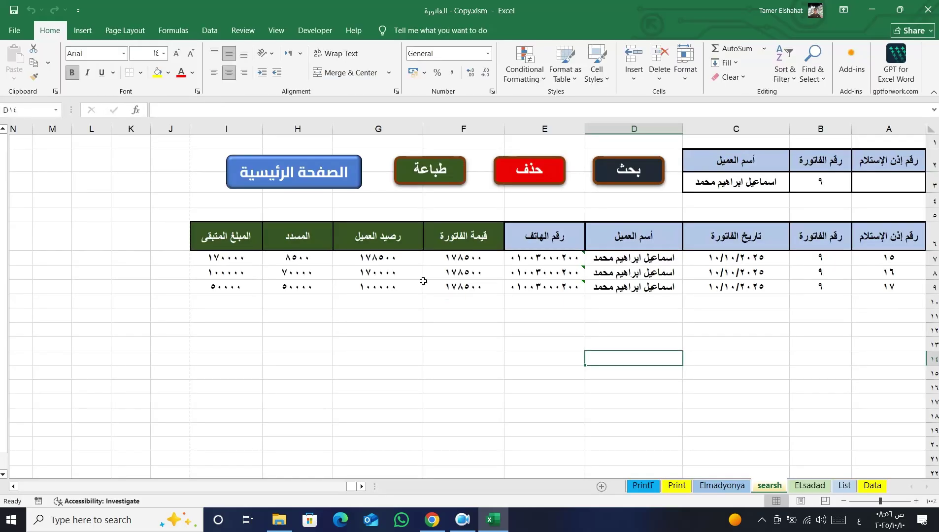
{"action": "left_click", "coordinate": [353, 185]}
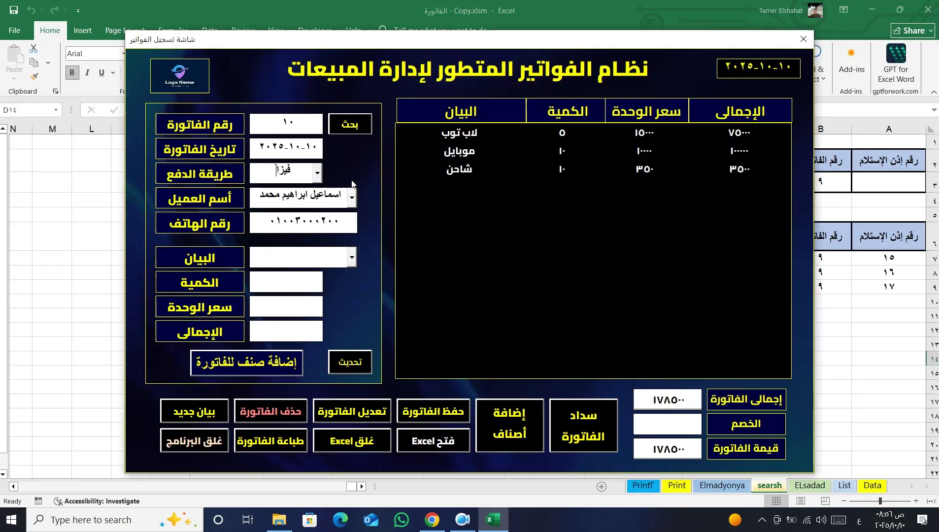
- Clear the form to blank invoice 10 and hide the Excel workbook window
{"action": "left_click", "coordinate": [222, 416]}
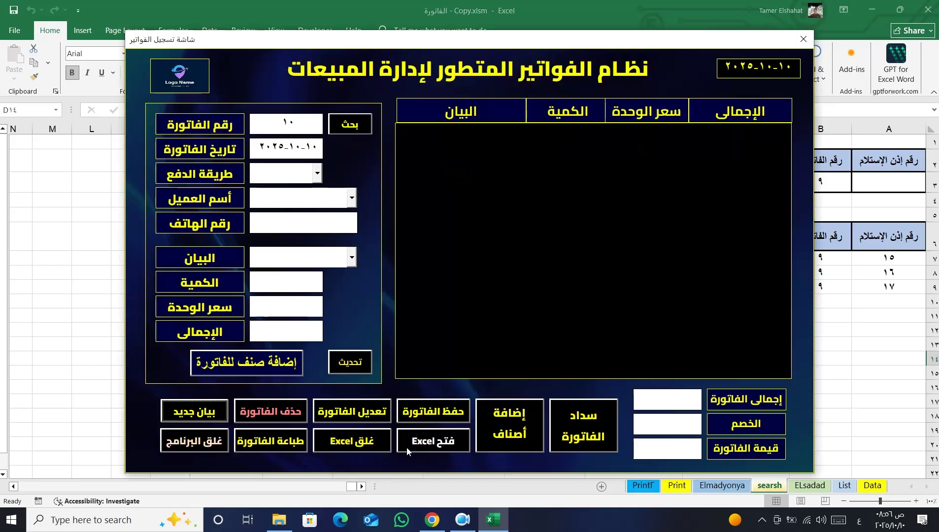
{"action": "left_click", "coordinate": [351, 446]}
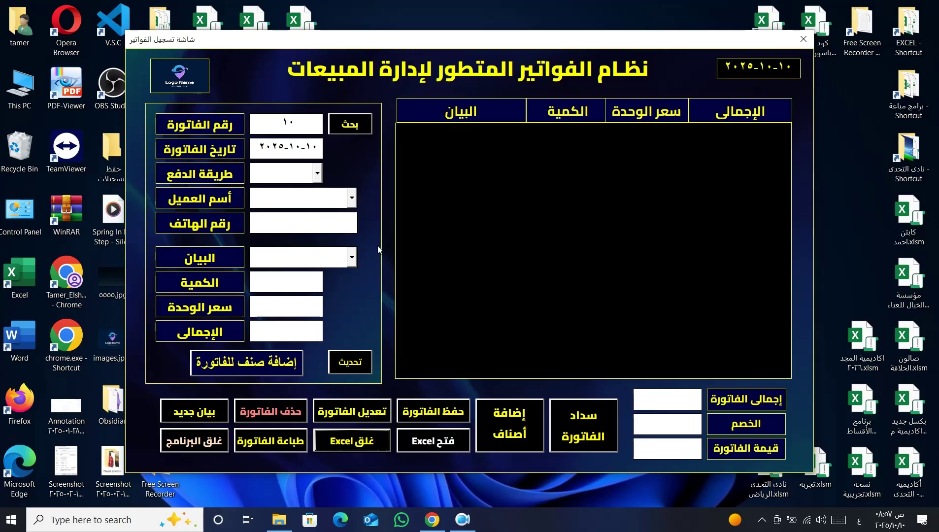
- Attempt saving the empty invoice, then set the payment method to نقدى
{"action": "left_click", "coordinate": [426, 420]}
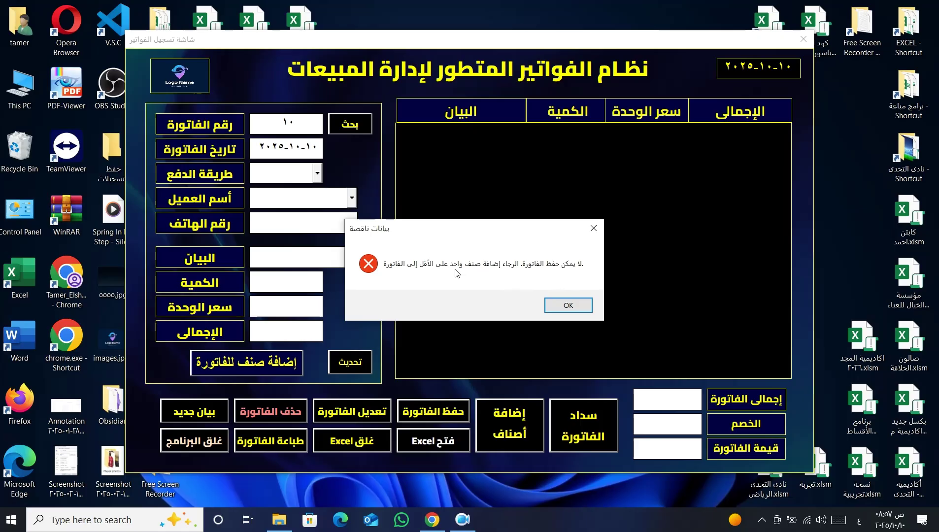
{"action": "left_click", "coordinate": [559, 308]}
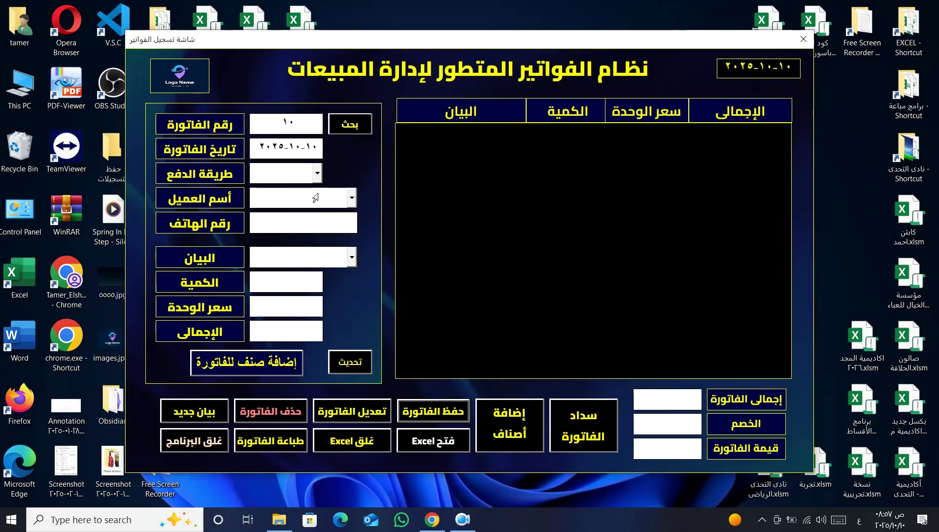
{"action": "left_click", "coordinate": [317, 174]}
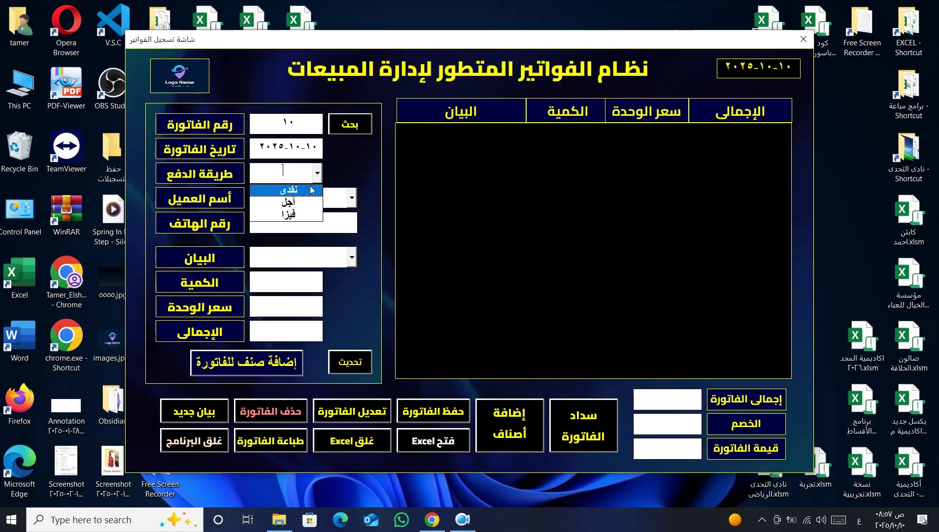
{"action": "left_click", "coordinate": [311, 190]}
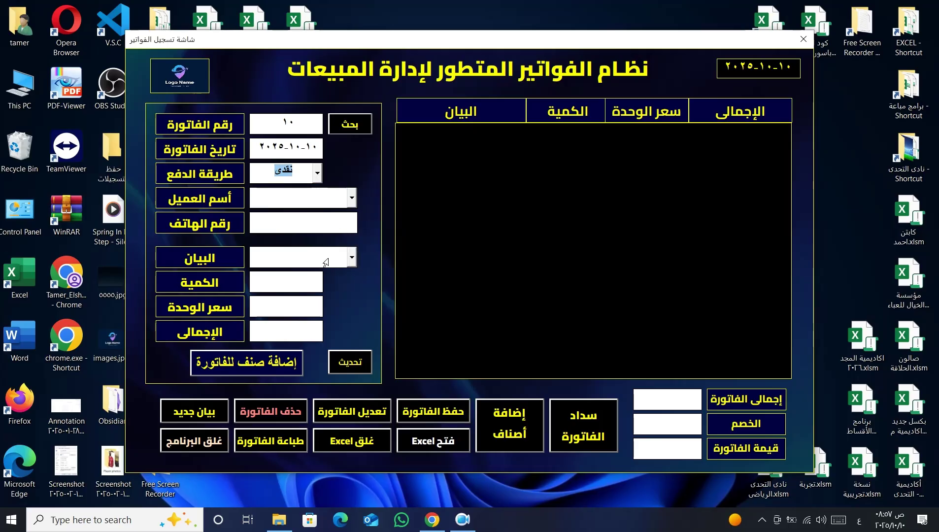
- Add a لاب توب line with quantity 1 at 25000 to invoice 10
{"action": "left_click", "coordinate": [352, 257]}
{"action": "left_click", "coordinate": [307, 277]}
{"action": "left_click", "coordinate": [307, 283]}
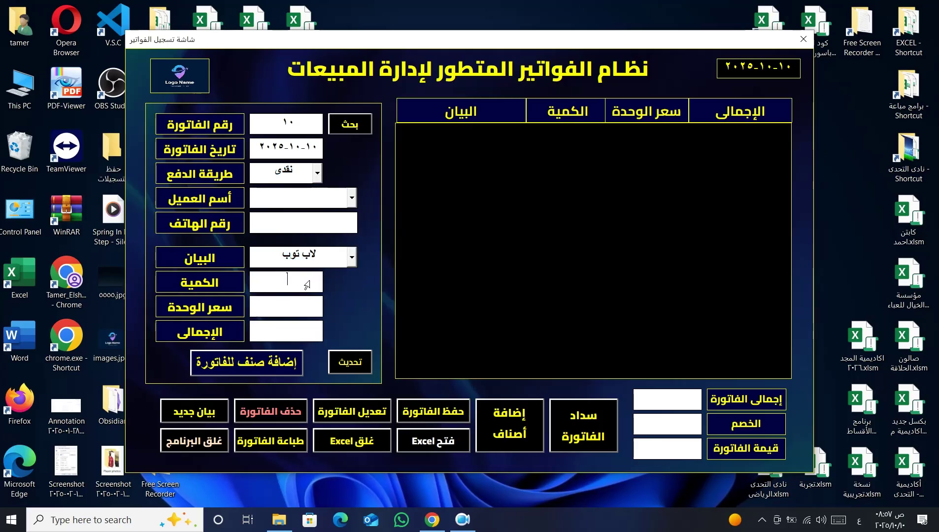
{"action": "type", "text": "1"}
{"action": "left_click", "coordinate": [305, 305]}
{"action": "type", "text": "2"}
{"action": "type", "text": "5000"}
{"action": "left_click", "coordinate": [254, 369]}
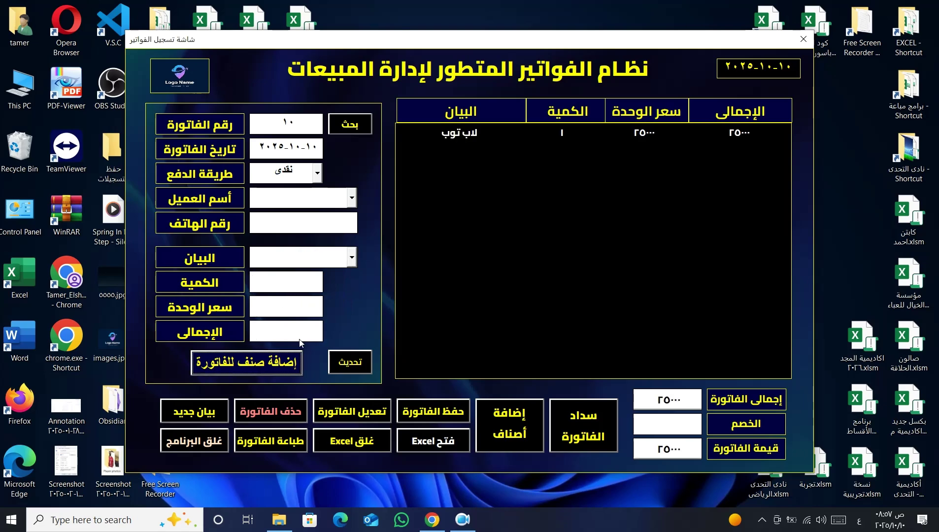
{"action": "left_click", "coordinate": [454, 417]}
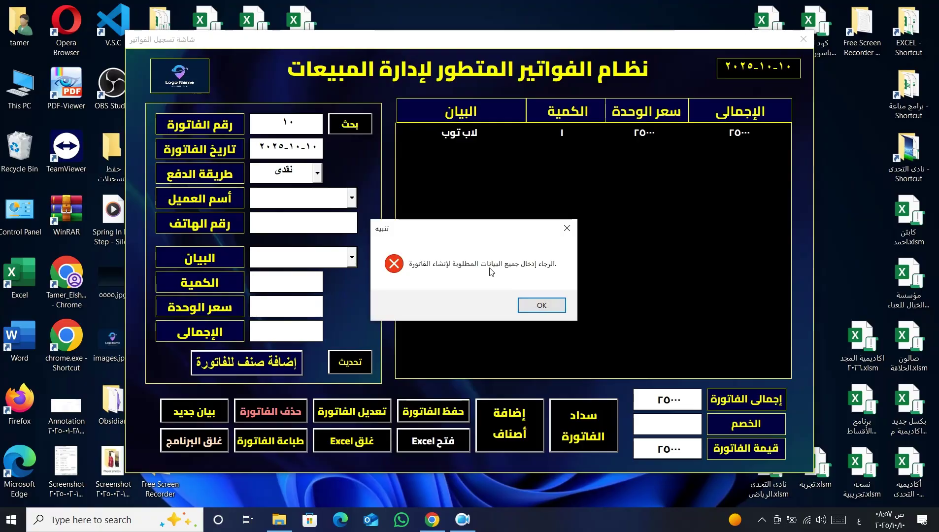
{"action": "left_click", "coordinate": [536, 308]}
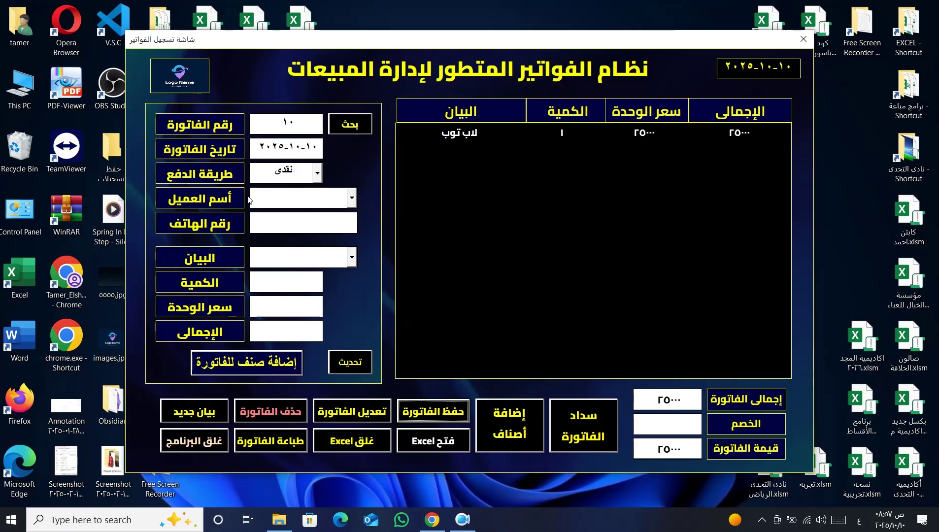
- Enter the customer's name and phone number on invoice 10 and save it
{"action": "left_click", "coordinate": [352, 198]}
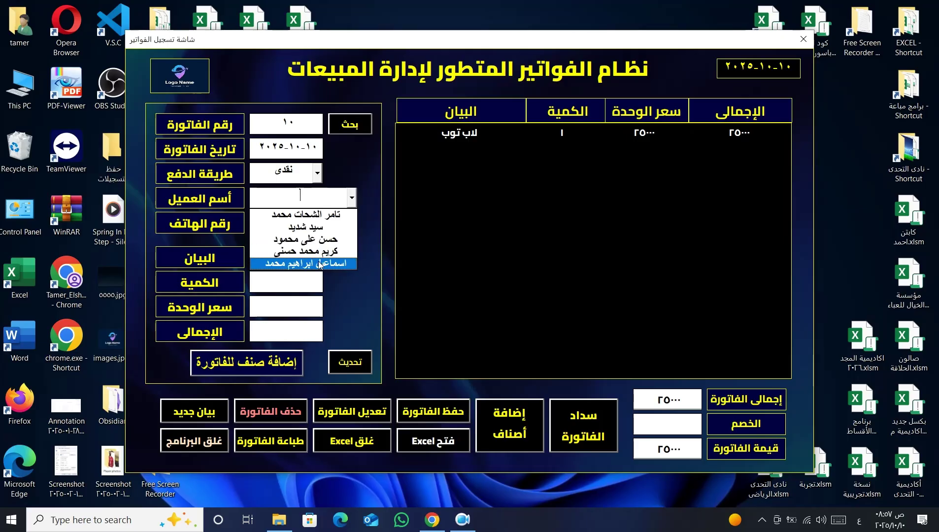
{"action": "left_click", "coordinate": [300, 207]}
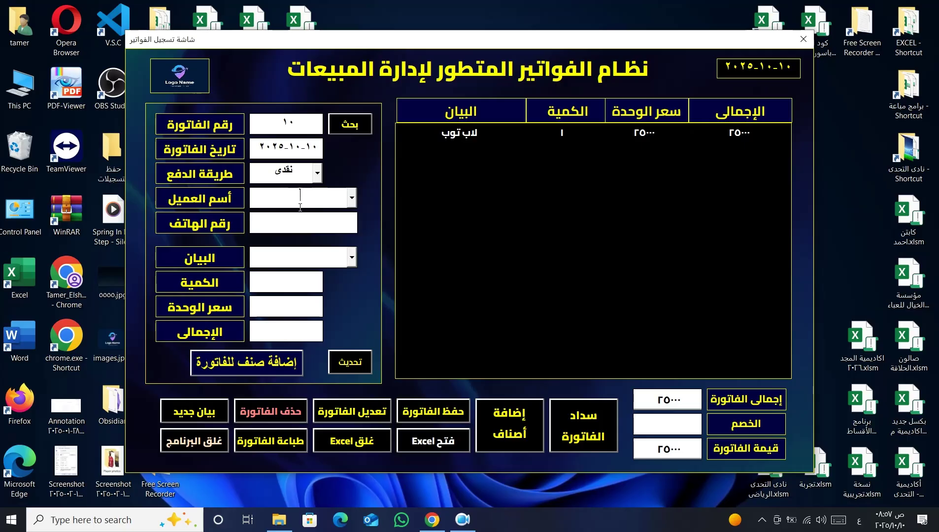
{"action": "left_click", "coordinate": [452, 415]}
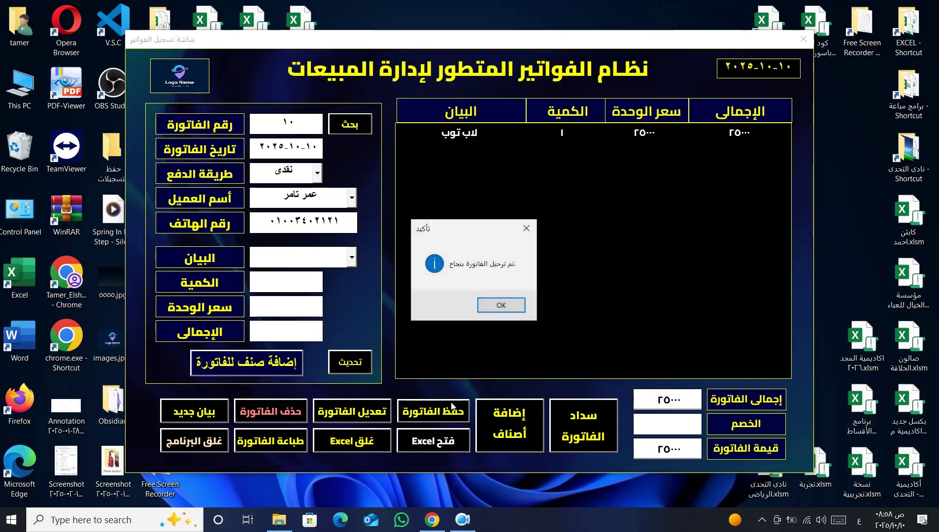
{"action": "left_click", "coordinate": [501, 305]}
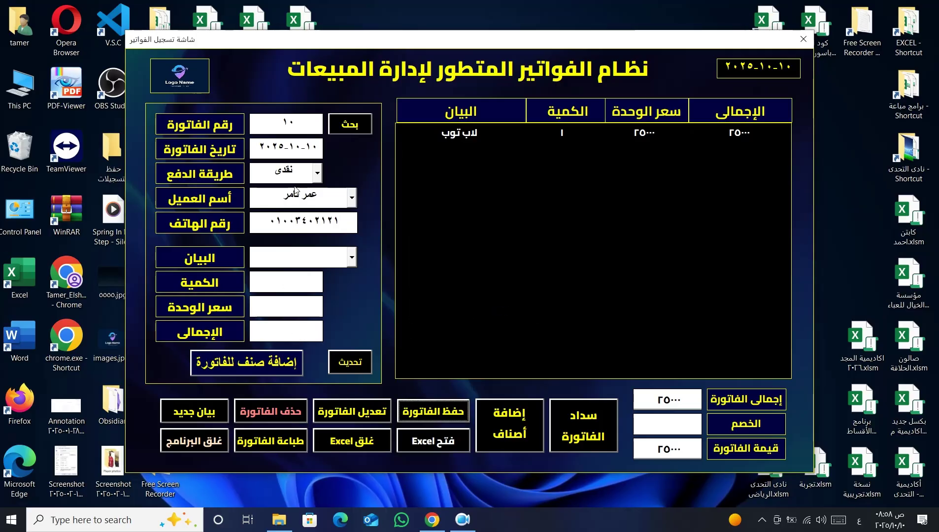
- Print-preview invoice 10 as a full-page sales invoice
{"action": "left_click", "coordinate": [278, 441]}
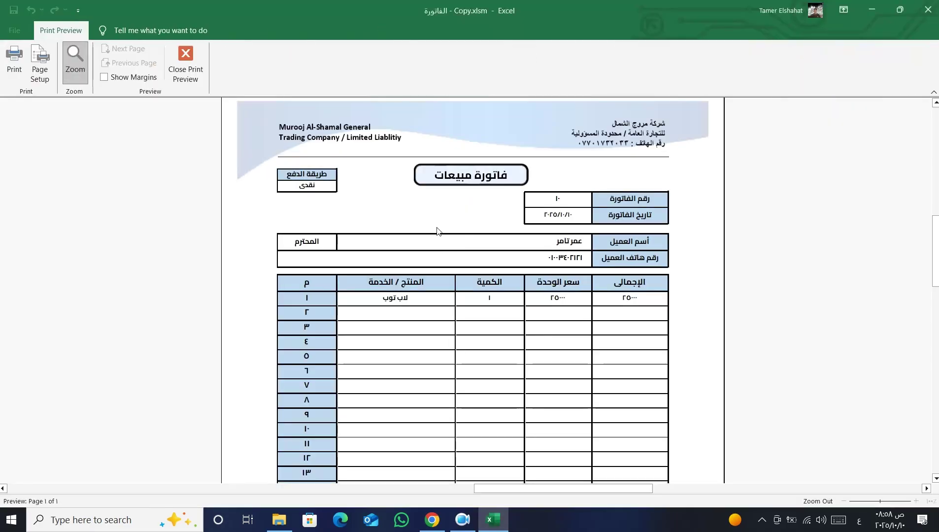
{"action": "left_click", "coordinate": [437, 231]}
{"action": "left_click", "coordinate": [189, 69]}
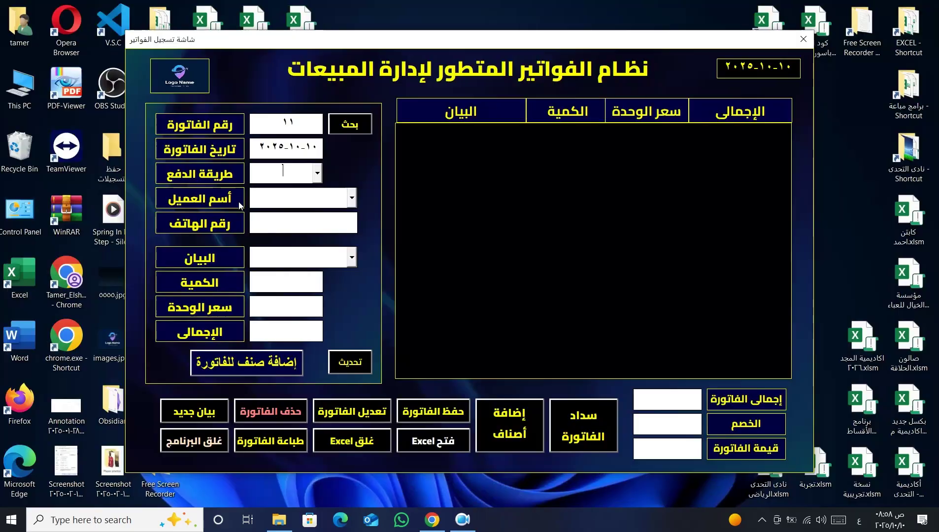
- Reload invoice 10 into the entry form by its number
{"action": "double_click", "coordinate": [277, 124]}
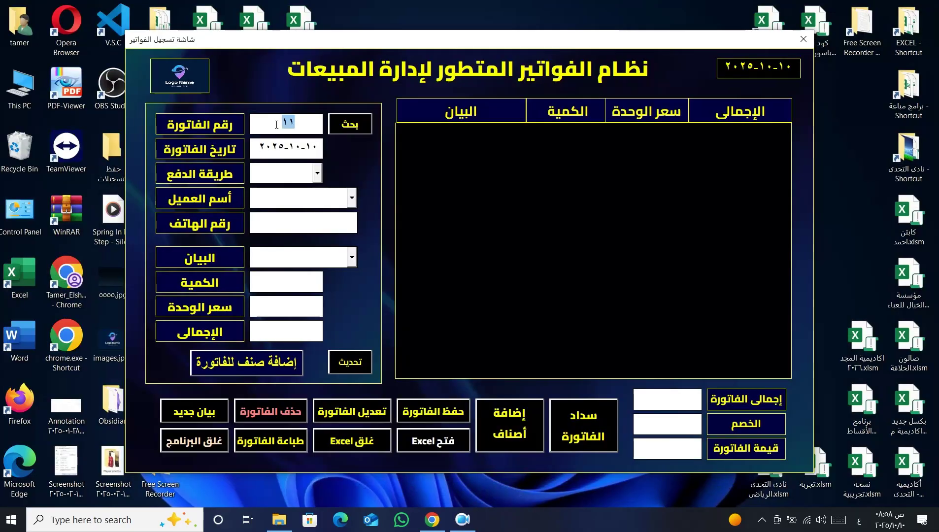
{"action": "type", "text": "١٠"}
{"action": "left_click", "coordinate": [350, 125]}
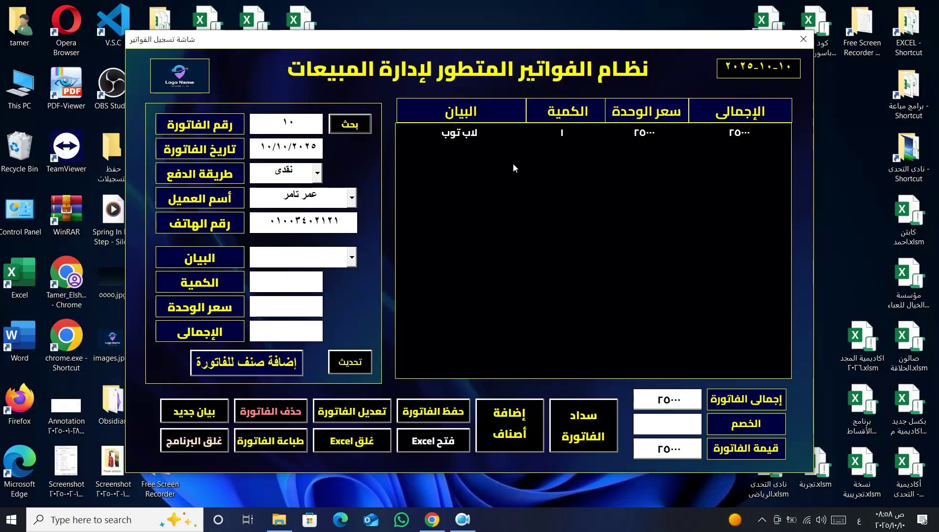
- Update the لاب توب quantity to 10 on invoice 10 and save the edit
{"action": "left_click", "coordinate": [510, 135]}
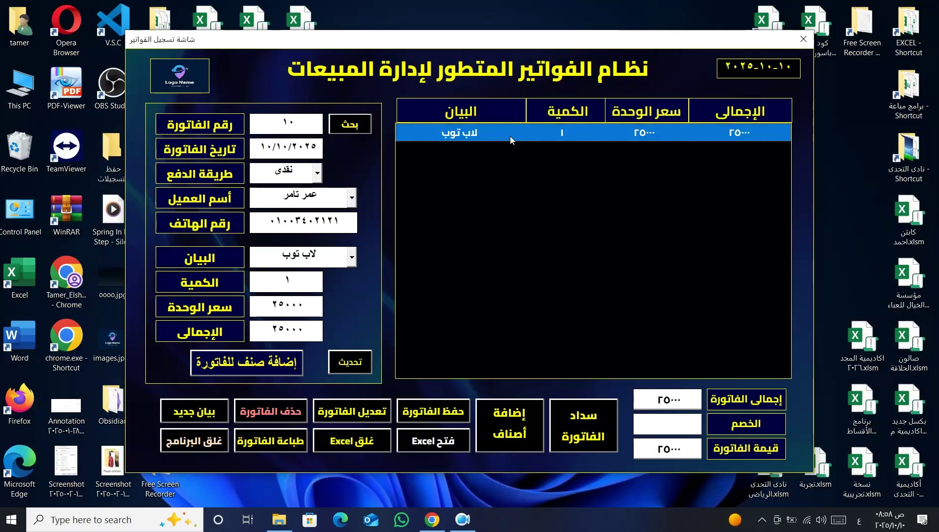
{"action": "double_click", "coordinate": [276, 287]}
{"action": "type", "text": "10"}
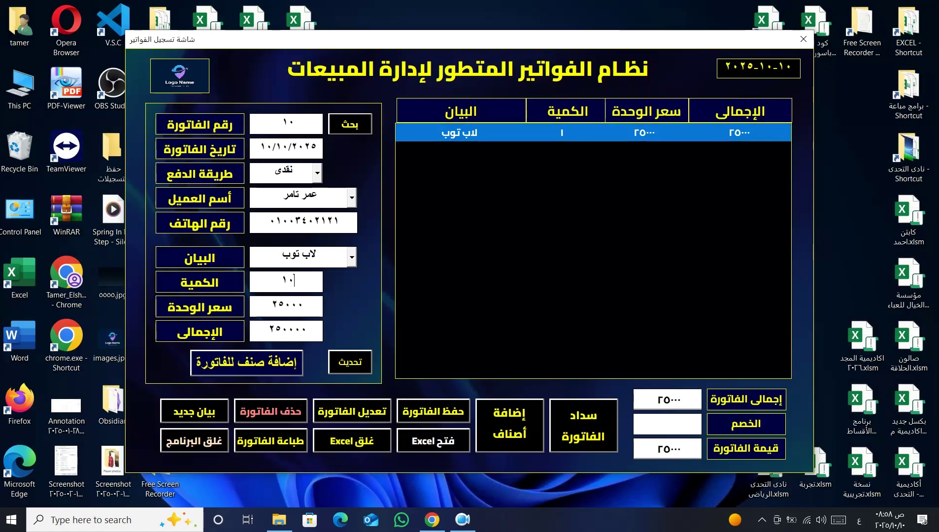
{"action": "left_click", "coordinate": [352, 359]}
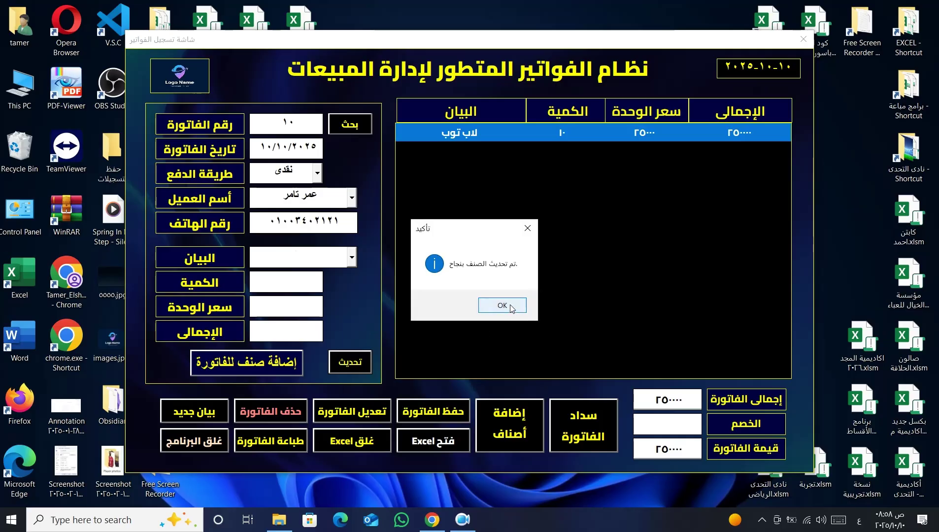
{"action": "left_click", "coordinate": [504, 306]}
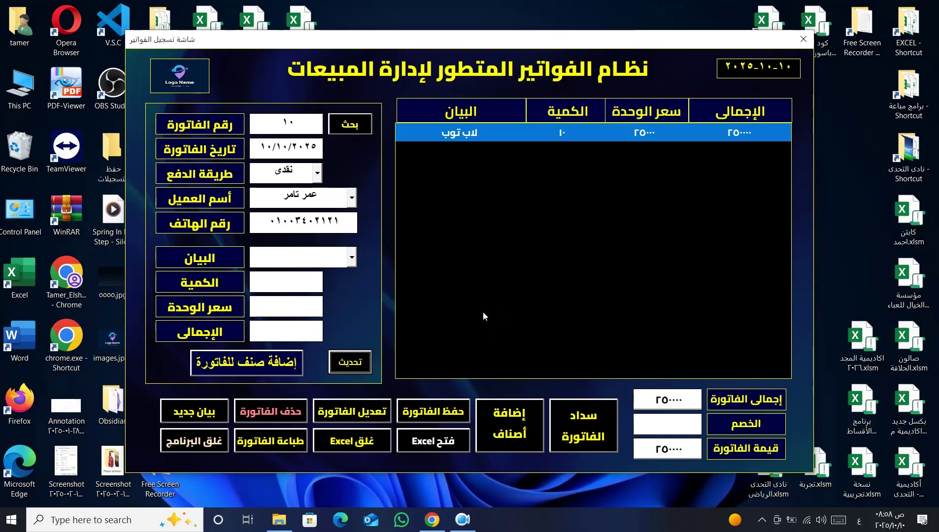
{"action": "left_click", "coordinate": [363, 416]}
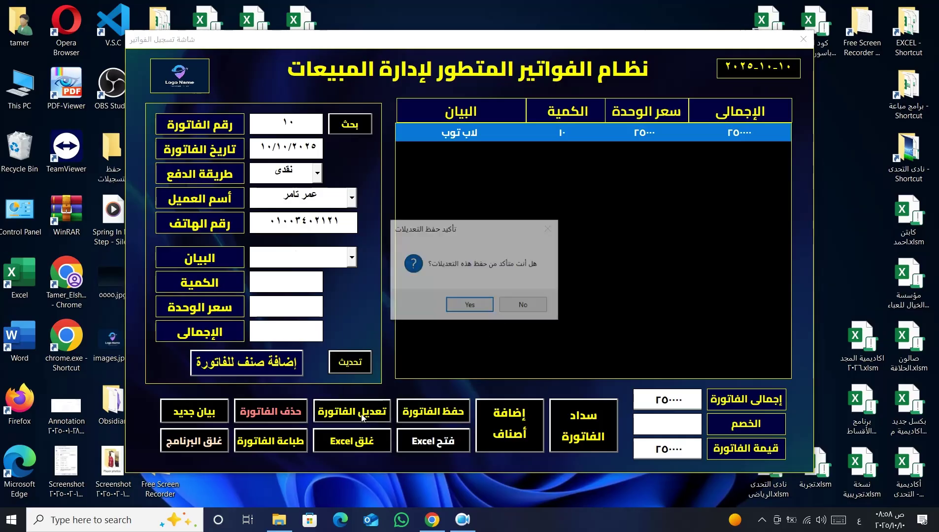
{"action": "left_click", "coordinate": [471, 306]}
{"action": "left_click", "coordinate": [486, 306]}
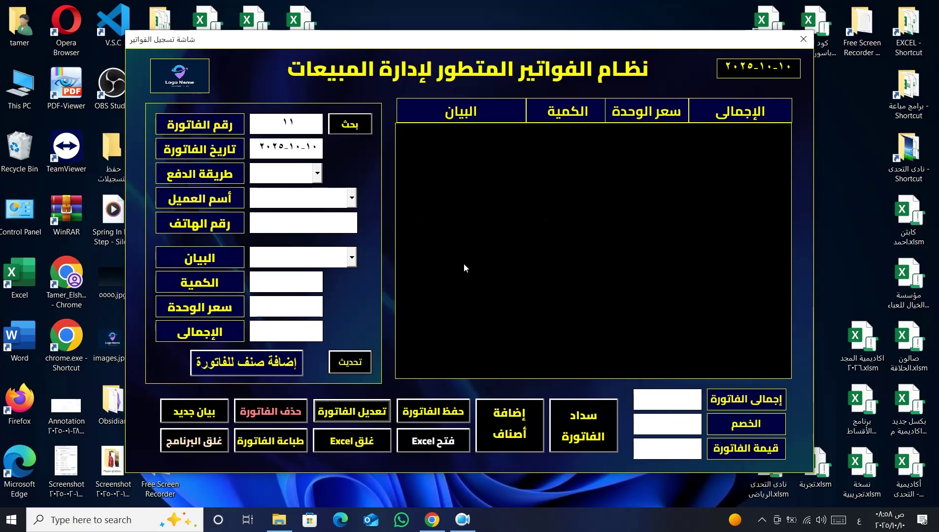
- Load invoice 10 by number and delete it, confirming the deletion
{"action": "double_click", "coordinate": [281, 123]}
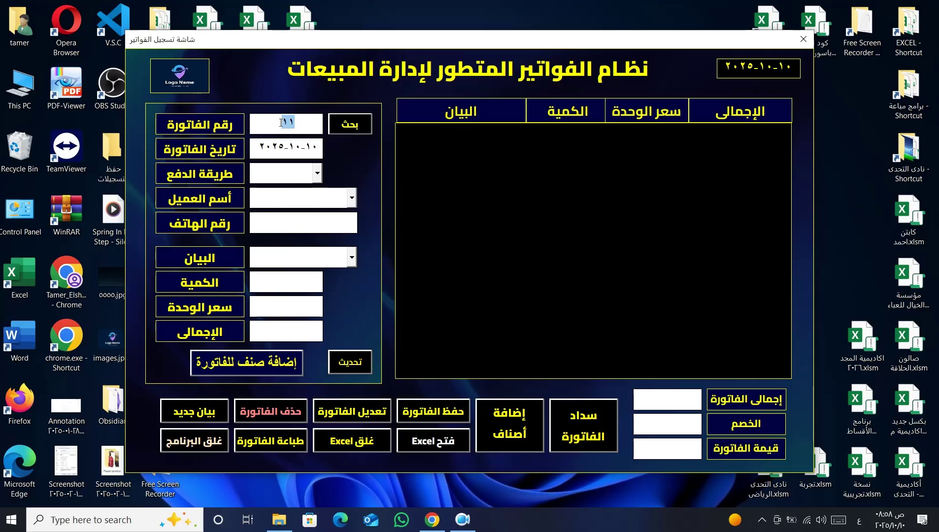
{"action": "type", "text": "10"}
{"action": "left_click", "coordinate": [350, 124]}
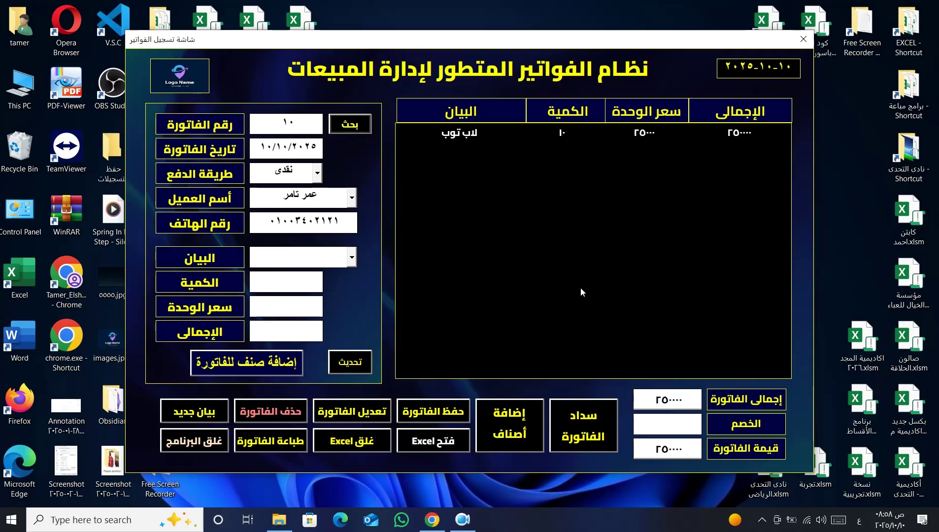
{"action": "left_click", "coordinate": [280, 411]}
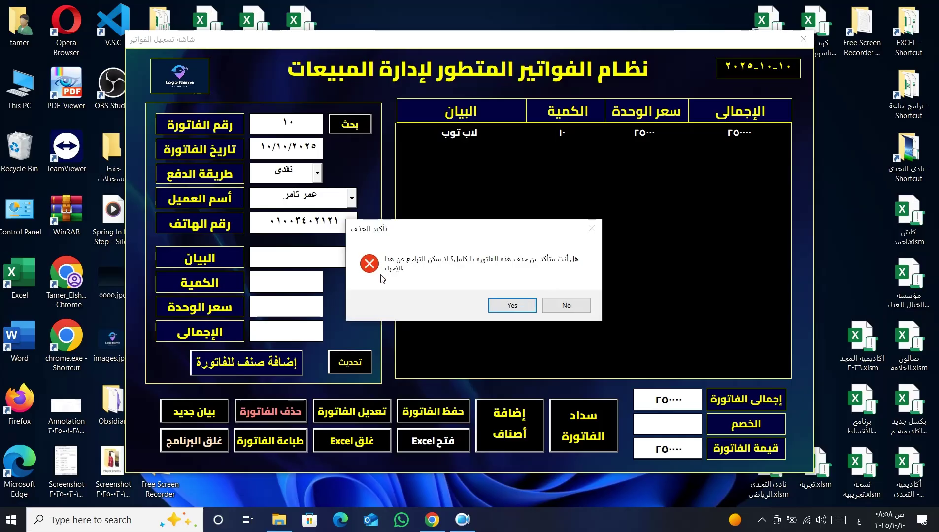
{"action": "left_click", "coordinate": [522, 306]}
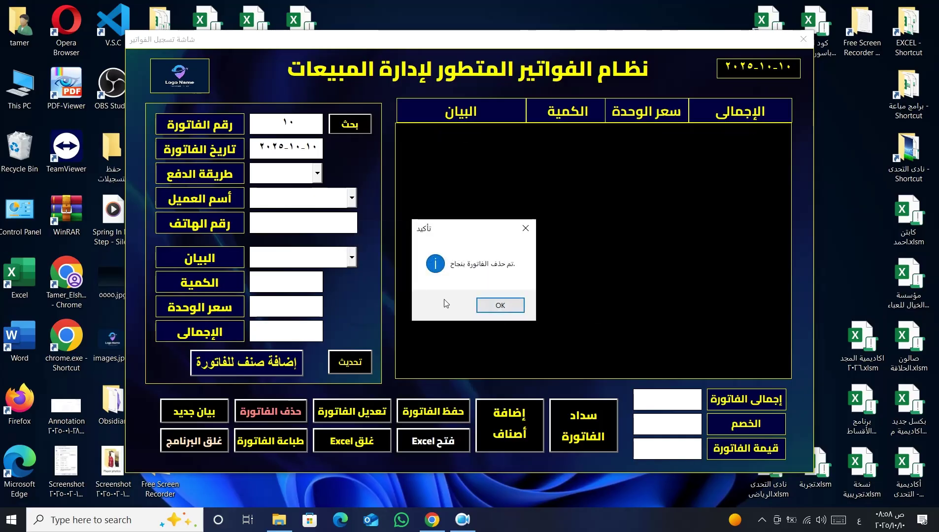
{"action": "left_click", "coordinate": [486, 306]}
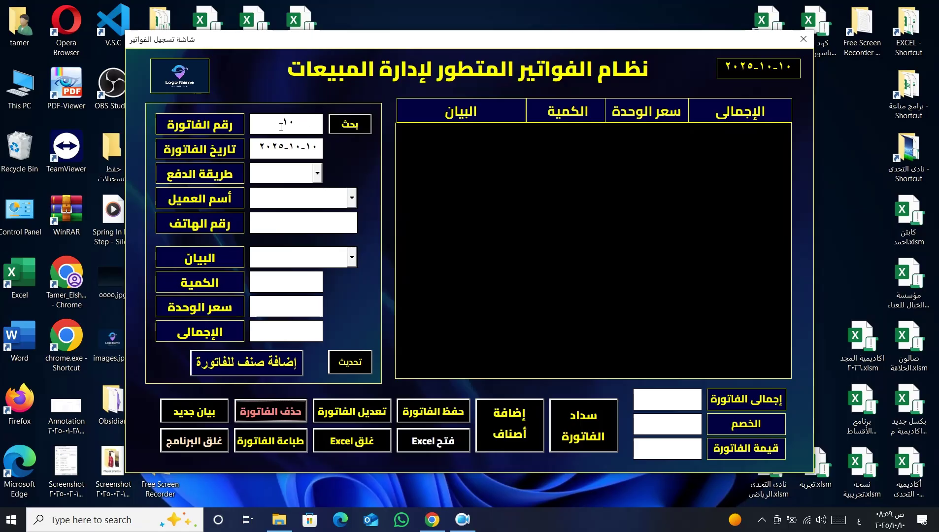
- Add new items موبيل سامسونج and موبايل هواوى to the item list
{"action": "left_click", "coordinate": [524, 434]}
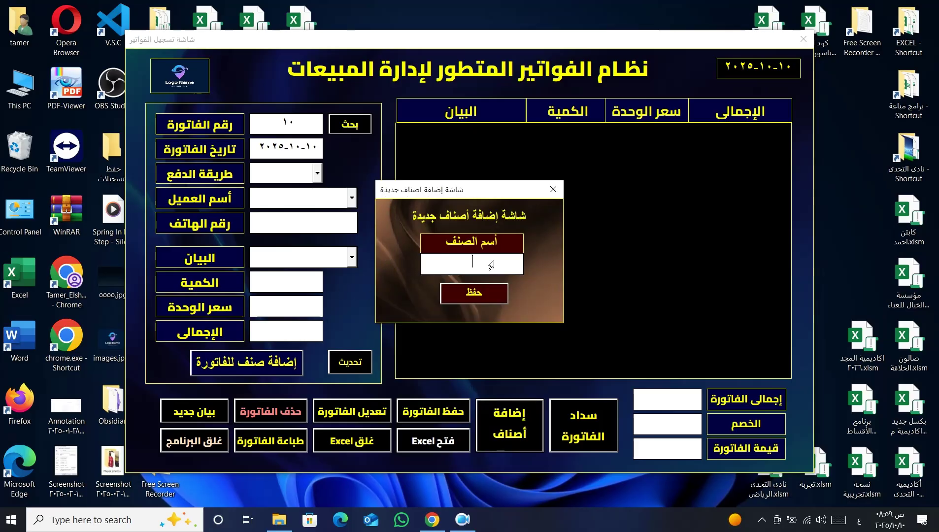
{"action": "type", "text": "م"}
{"action": "type", "text": "وبيا"}
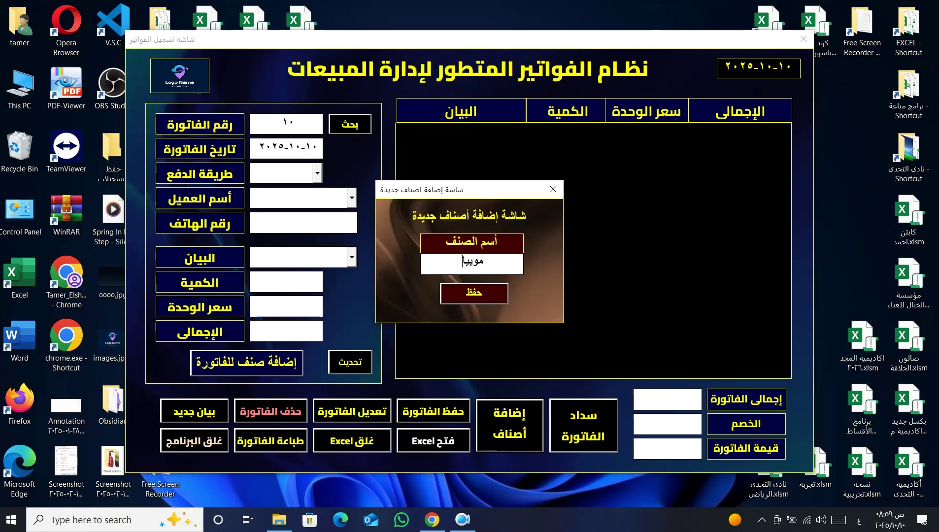
{"action": "key", "text": "BackSpace"}
{"action": "type", "text": "ل"}
{"action": "type", "text": " سامسونج"}
{"action": "left_click", "coordinate": [475, 296]}
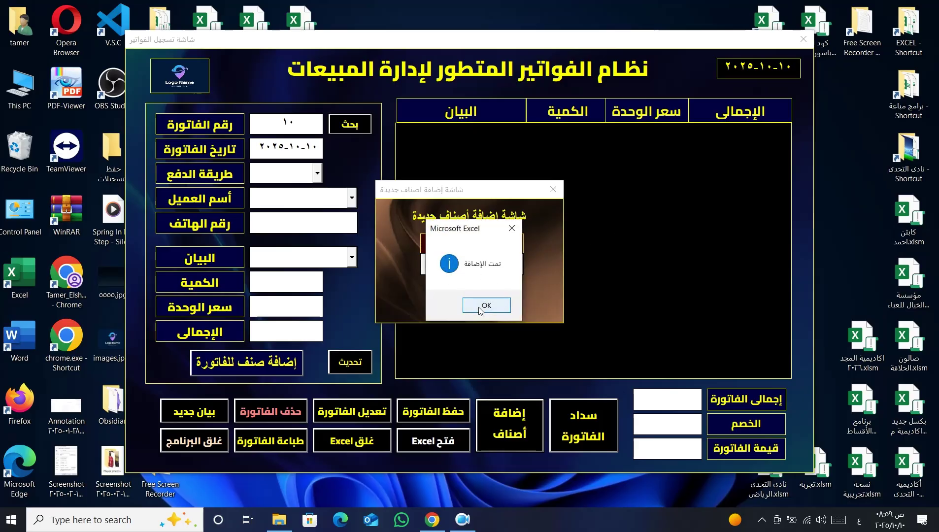
{"action": "left_click", "coordinate": [479, 306]}
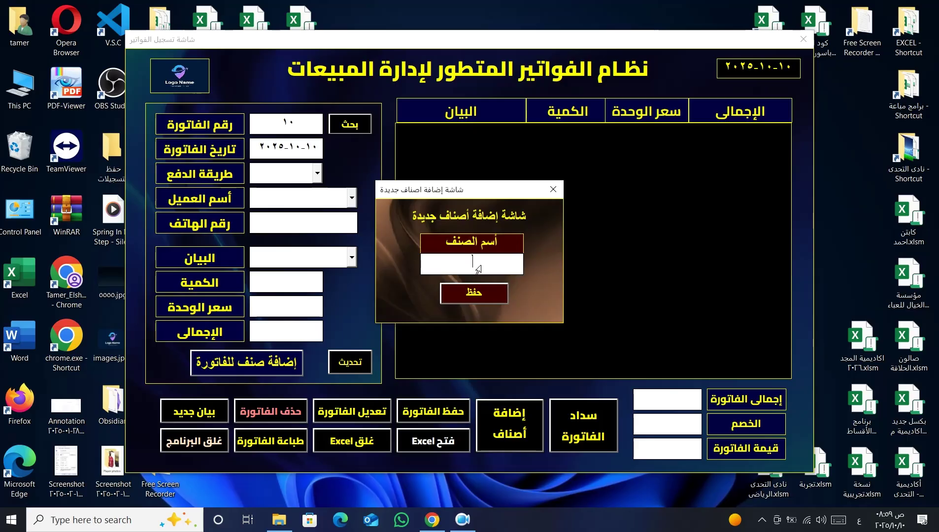
{"action": "type", "text": "موبا"}
{"action": "type", "text": "يل"}
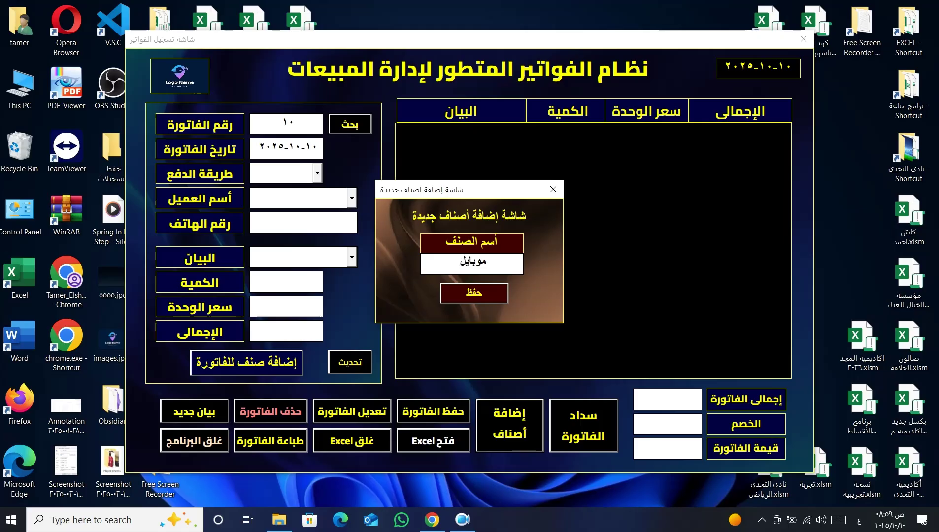
{"action": "type", "text": " هوا"}
{"action": "type", "text": "وى"}
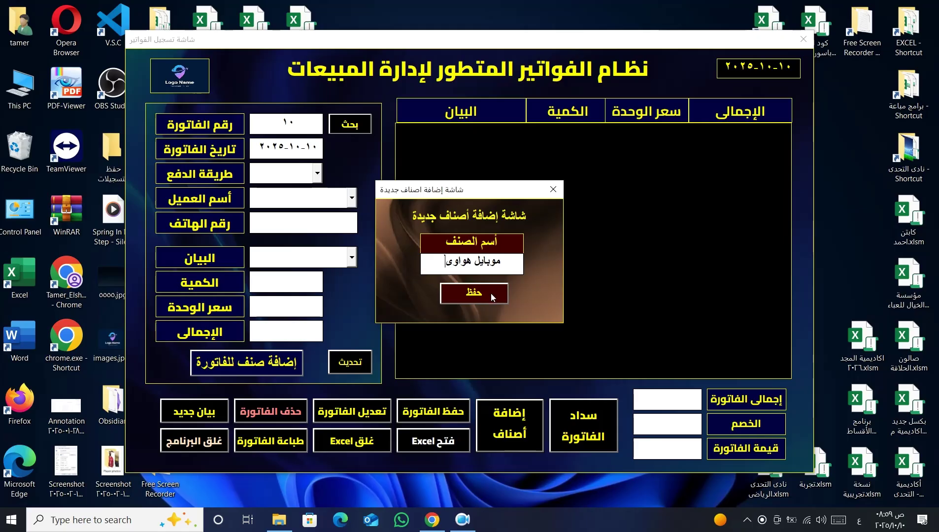
{"action": "left_click", "coordinate": [491, 293]}
{"action": "left_click", "coordinate": [487, 305]}
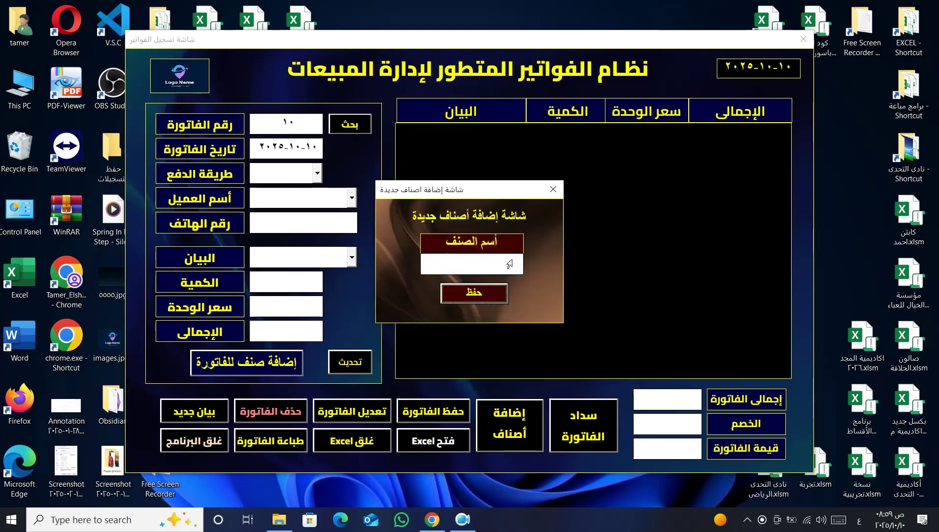
{"action": "left_click", "coordinate": [552, 190]}
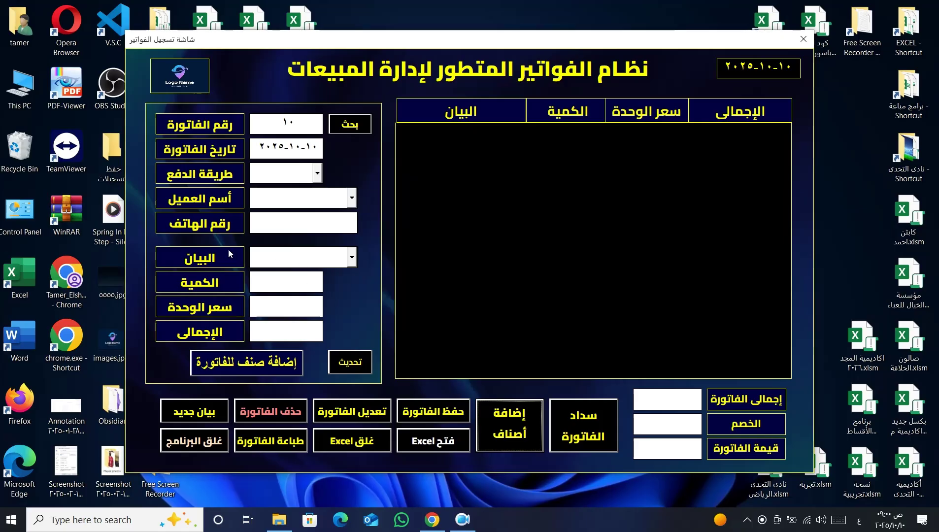
- Pick موبيل سامسونج, then موبايل هواوى as the invoice item
{"action": "left_click", "coordinate": [352, 260]}
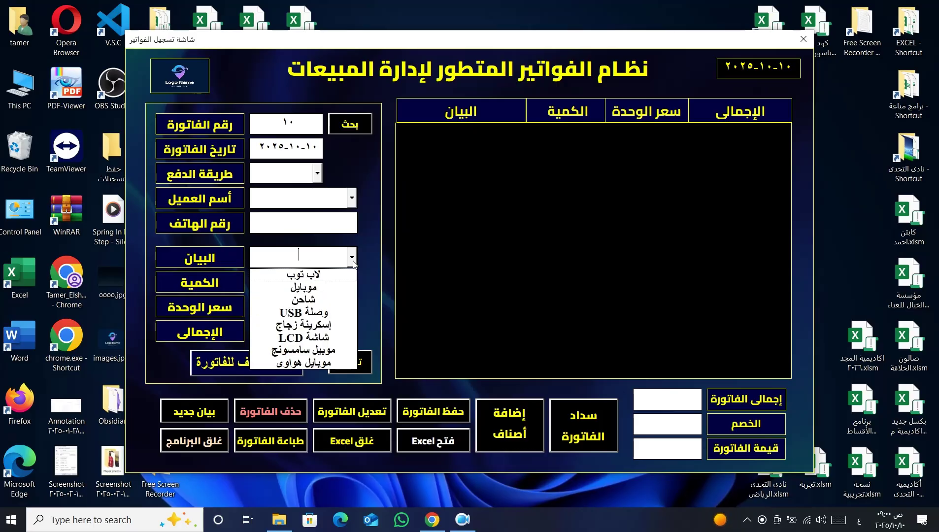
{"action": "left_click", "coordinate": [315, 351]}
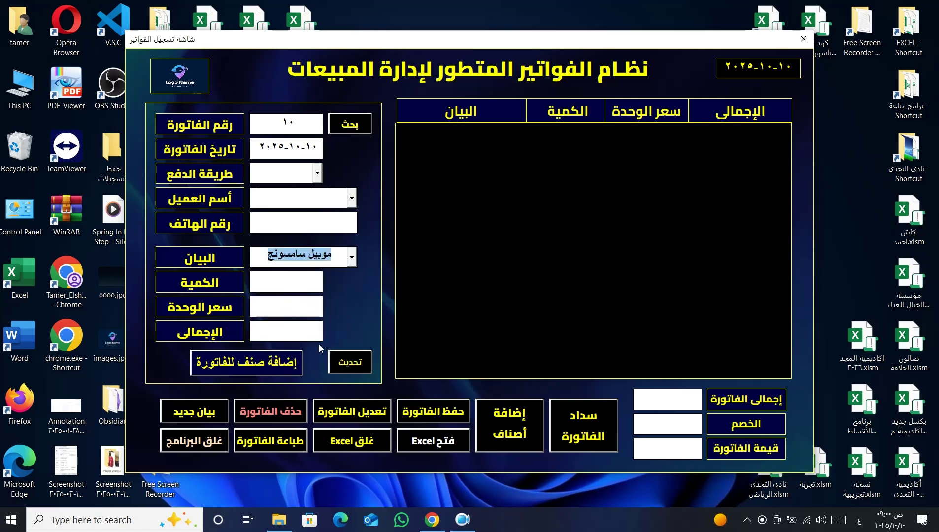
{"action": "left_click", "coordinate": [352, 258]}
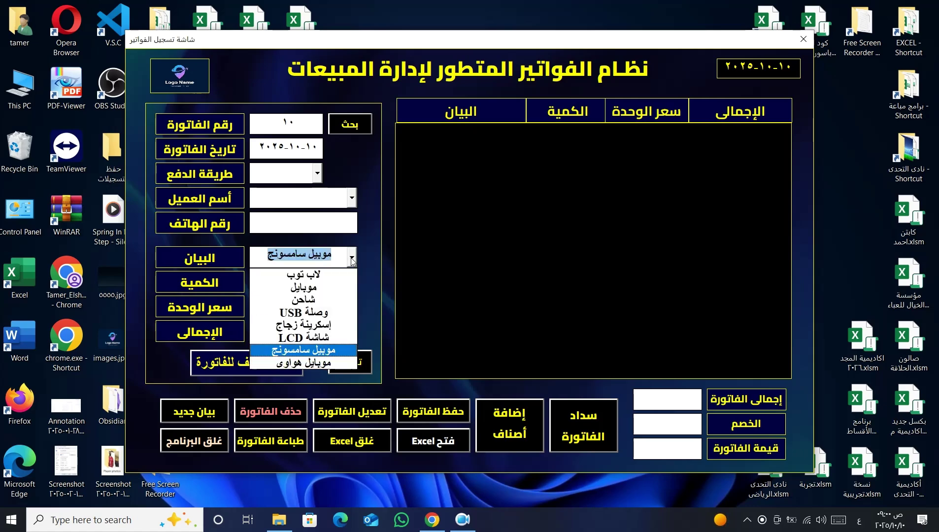
{"action": "left_click", "coordinate": [312, 364]}
{"action": "left_click", "coordinate": [508, 439]}
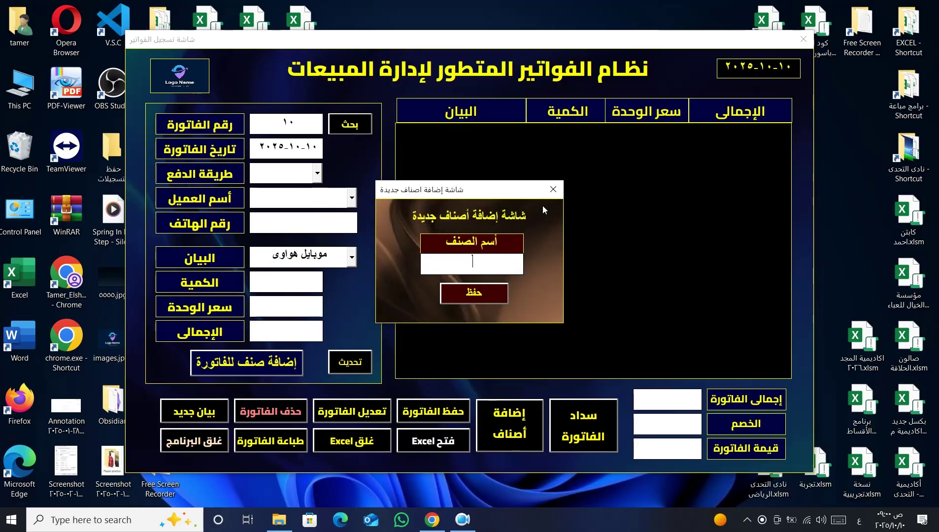
{"action": "left_click", "coordinate": [551, 193]}
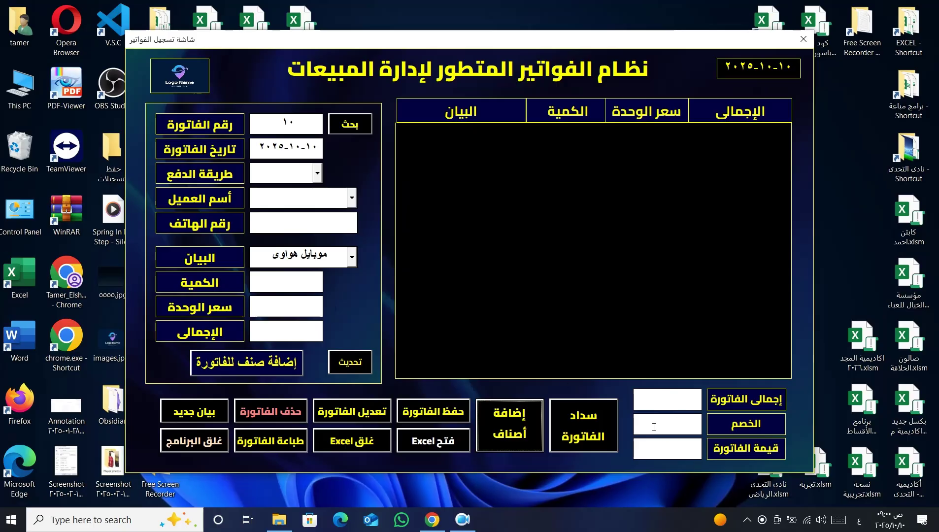
- Look up saved invoice 5, load its لاب توب line, then look up invoice 3
{"action": "double_click", "coordinate": [280, 129]}
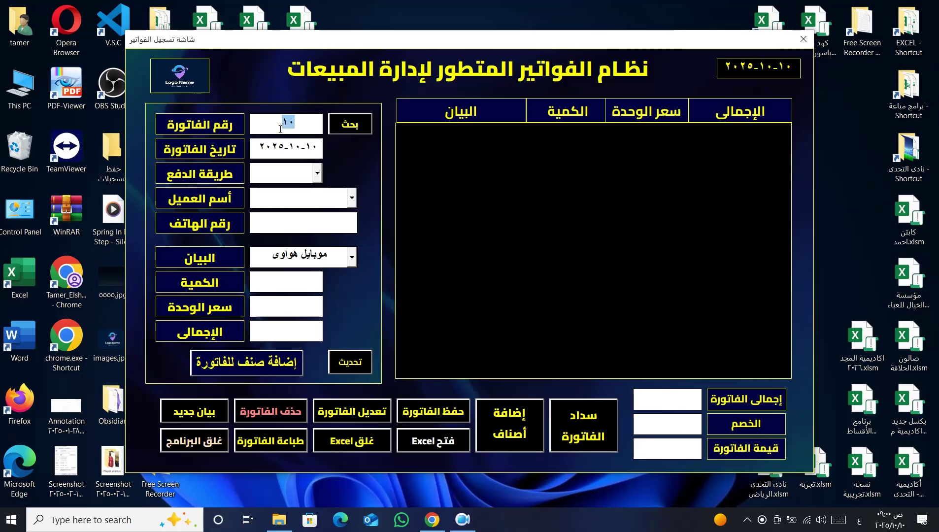
{"action": "type", "text": "5"}
{"action": "left_click", "coordinate": [350, 124]}
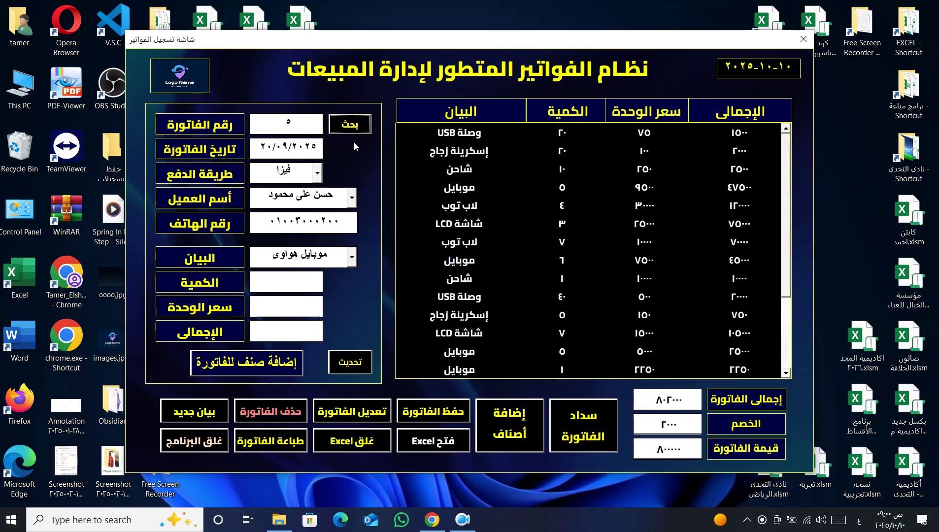
{"action": "left_click", "coordinate": [498, 242]}
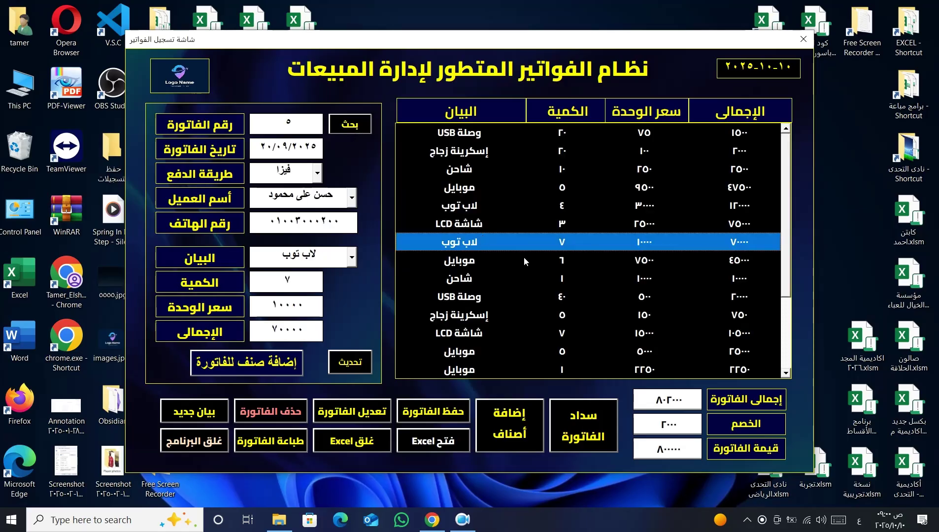
{"action": "double_click", "coordinate": [282, 121]}
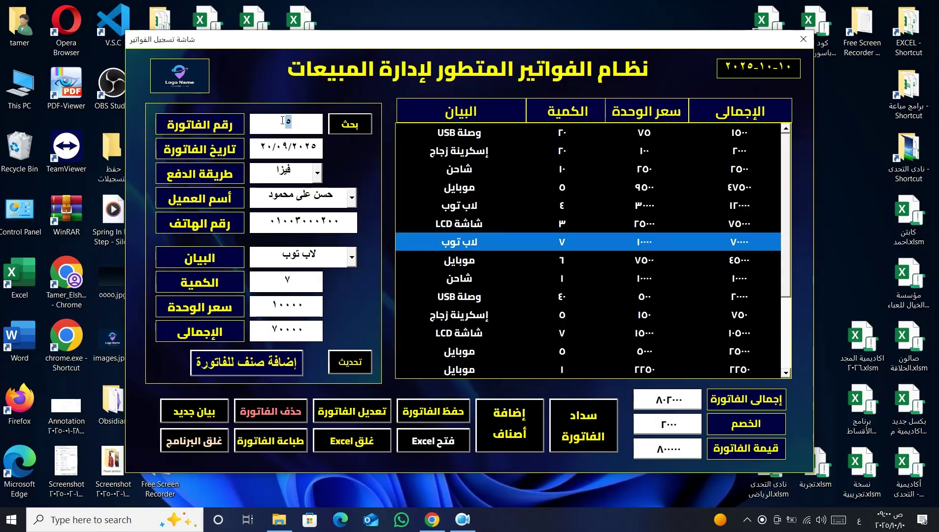
{"action": "type", "text": "3"}
{"action": "left_click", "coordinate": [350, 126]}
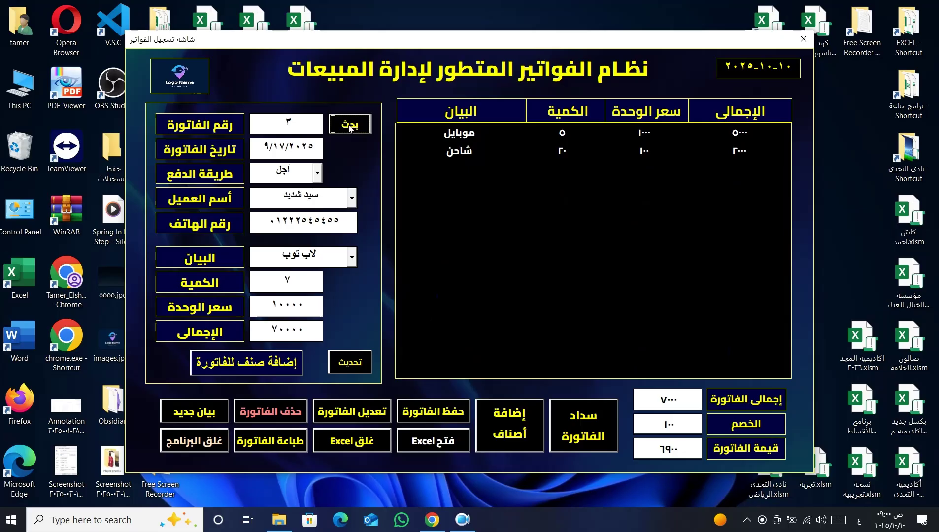
- Clear the form and load invoice 1 with its three items and 221500 value
{"action": "left_click", "coordinate": [196, 422]}
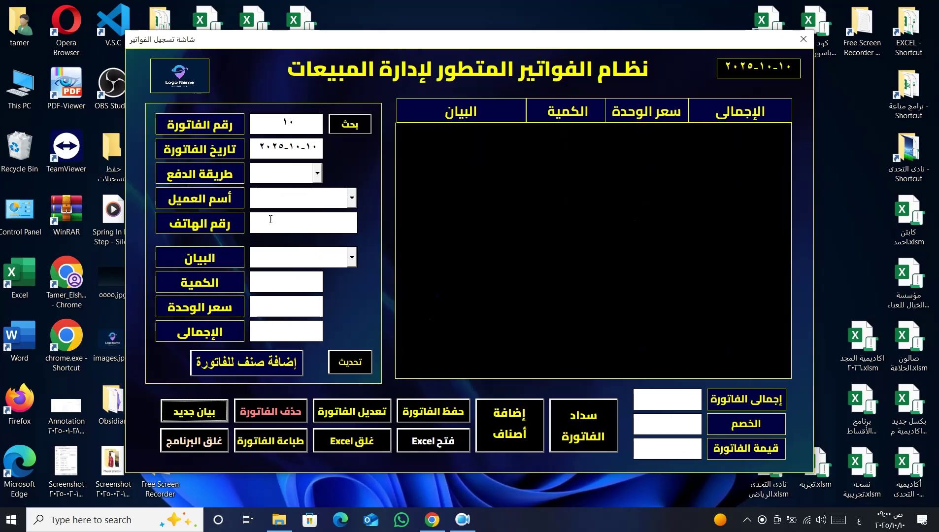
{"action": "double_click", "coordinate": [280, 128]}
{"action": "type", "text": "1"}
{"action": "left_click", "coordinate": [349, 124]}
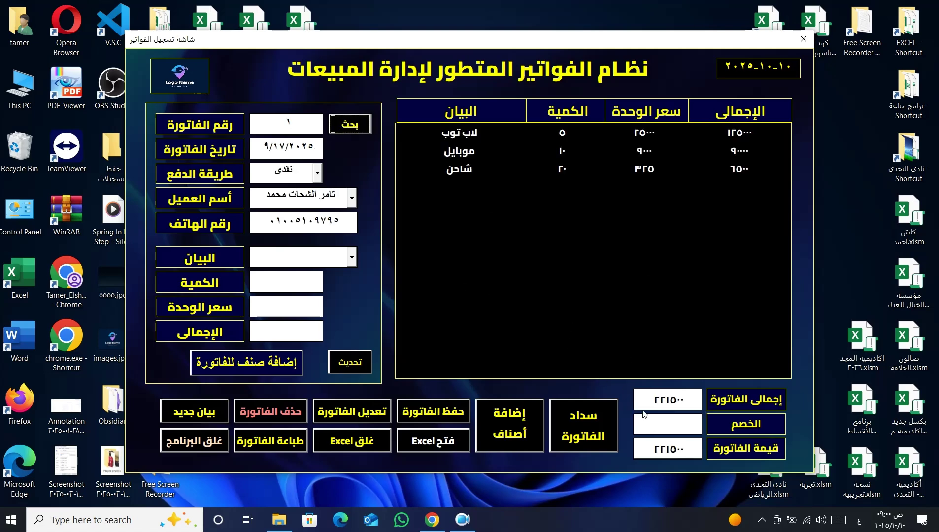
- Enter a 500 discount in الخصم; the first save warns that an item must be chosen
{"action": "left_click", "coordinate": [674, 429]}
{"action": "type", "text": "50"}
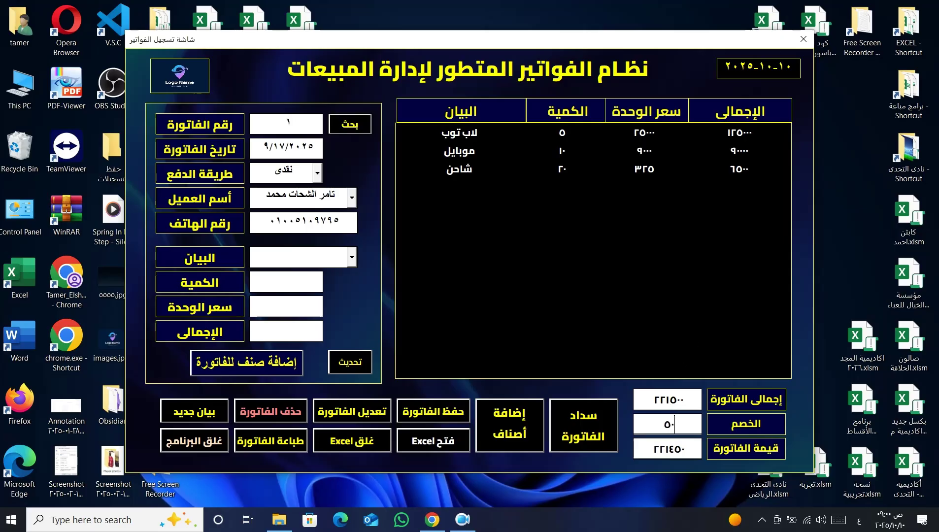
{"action": "type", "text": "0"}
{"action": "left_click", "coordinate": [357, 415]}
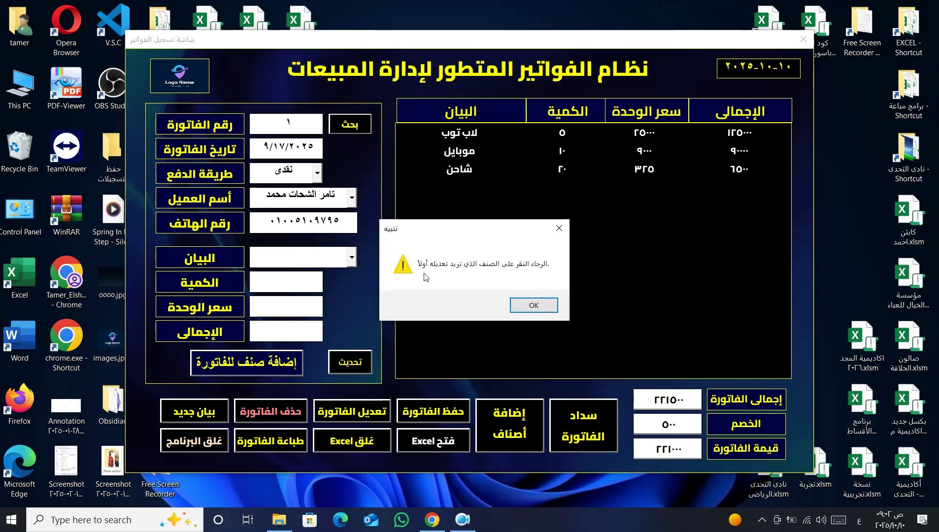
{"action": "left_click", "coordinate": [534, 306]}
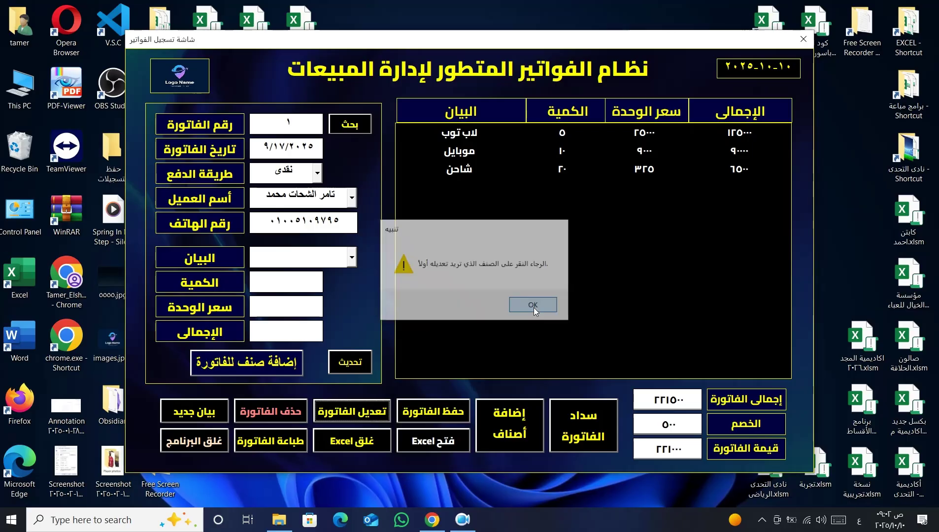
- Select the موبايل line, save the invoice 1 edit, and reload it showing 221000
{"action": "left_click", "coordinate": [575, 152]}
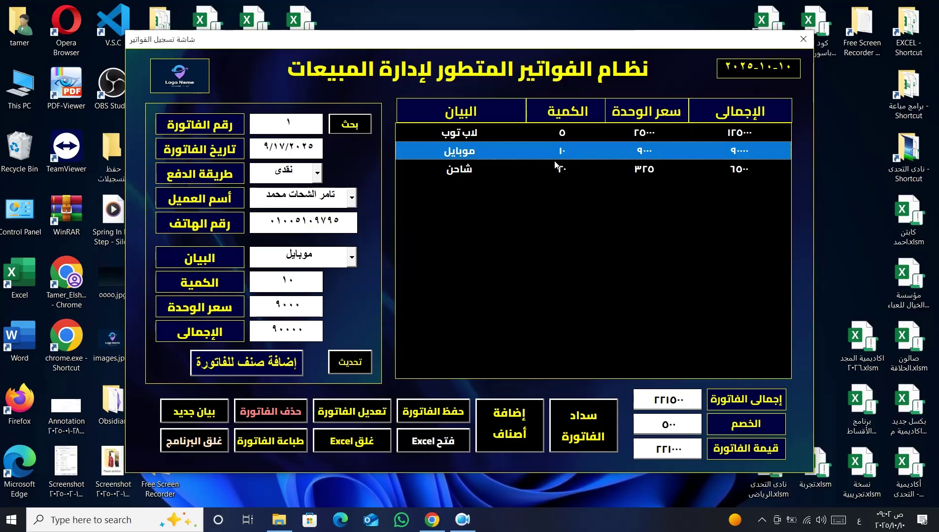
{"action": "left_click", "coordinate": [353, 418]}
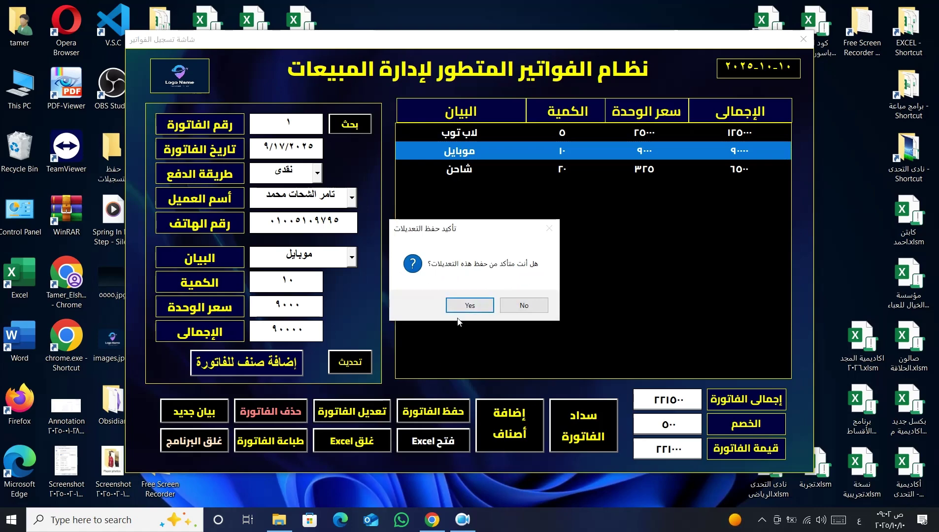
{"action": "left_click", "coordinate": [468, 307]}
{"action": "left_click", "coordinate": [502, 304]}
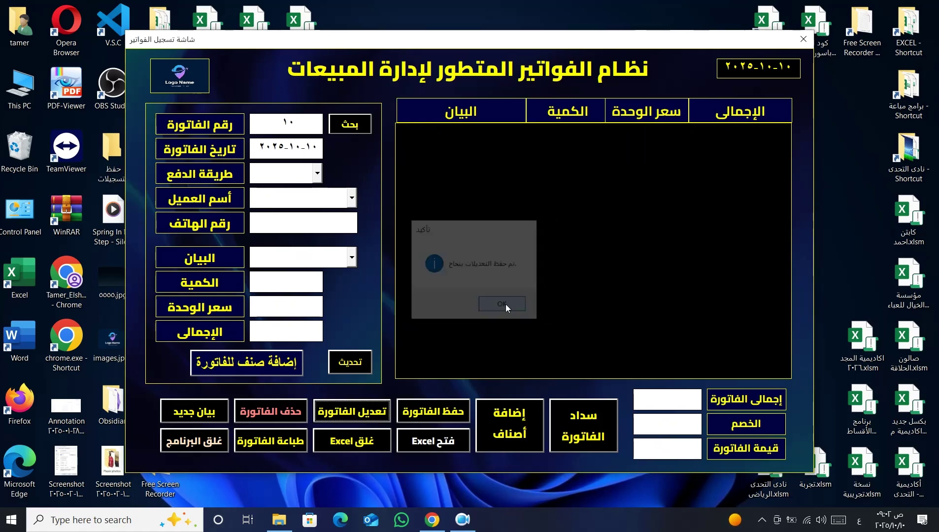
{"action": "double_click", "coordinate": [288, 122]}
{"action": "type", "text": "1"}
{"action": "left_click", "coordinate": [354, 126]}
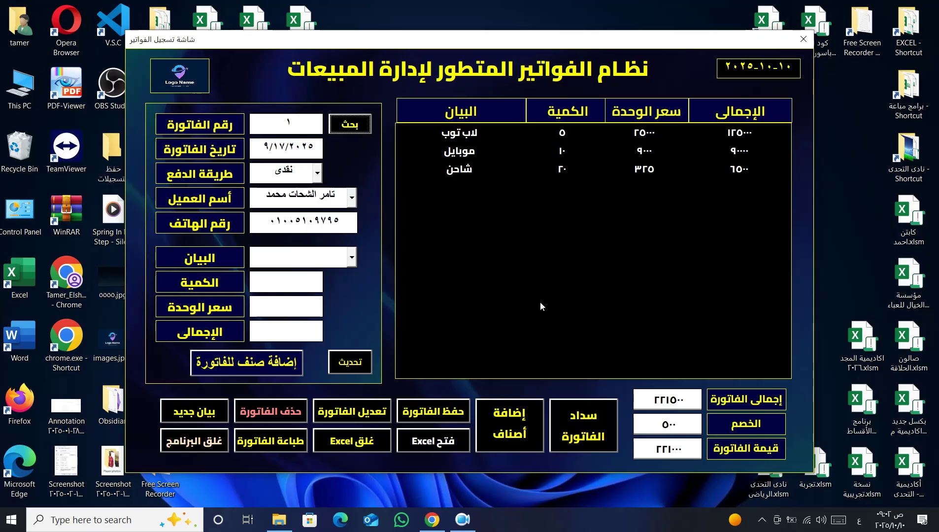
- Print-preview invoice 1's sales invoice, zoom in and back out, then close the preview
{"action": "left_click", "coordinate": [287, 440]}
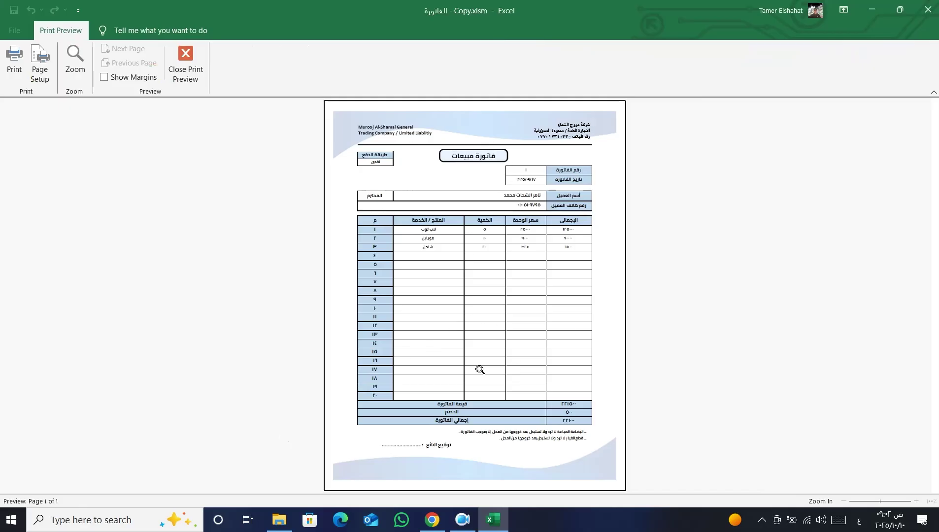
{"action": "left_click", "coordinate": [557, 418]}
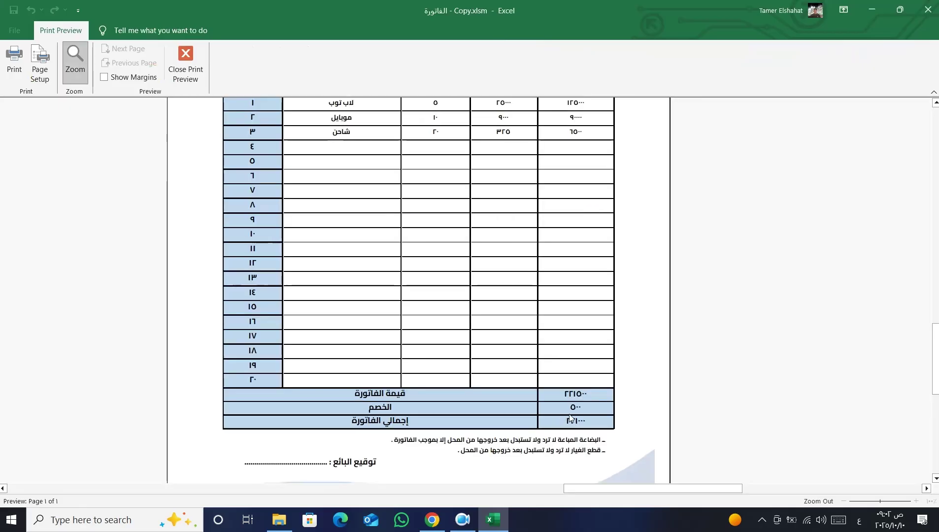
{"action": "left_click", "coordinate": [405, 179]}
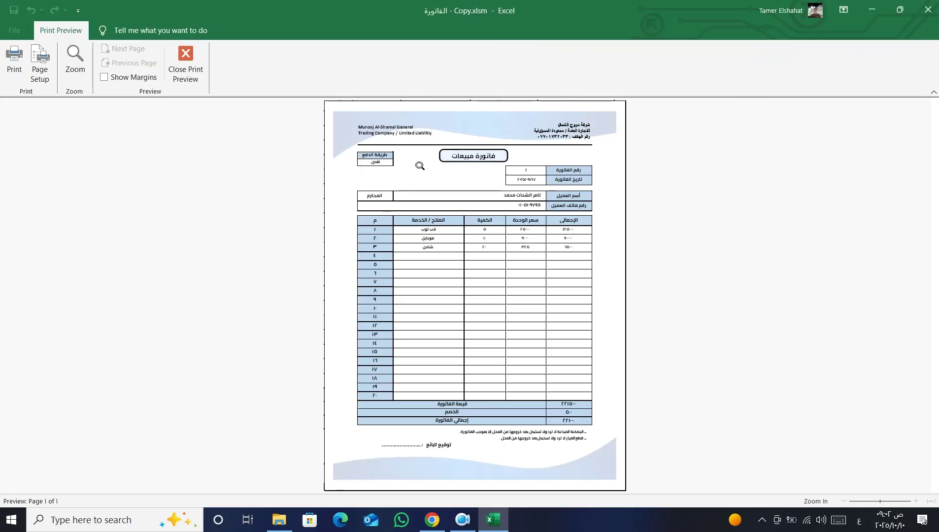
{"action": "left_click", "coordinate": [185, 64]}
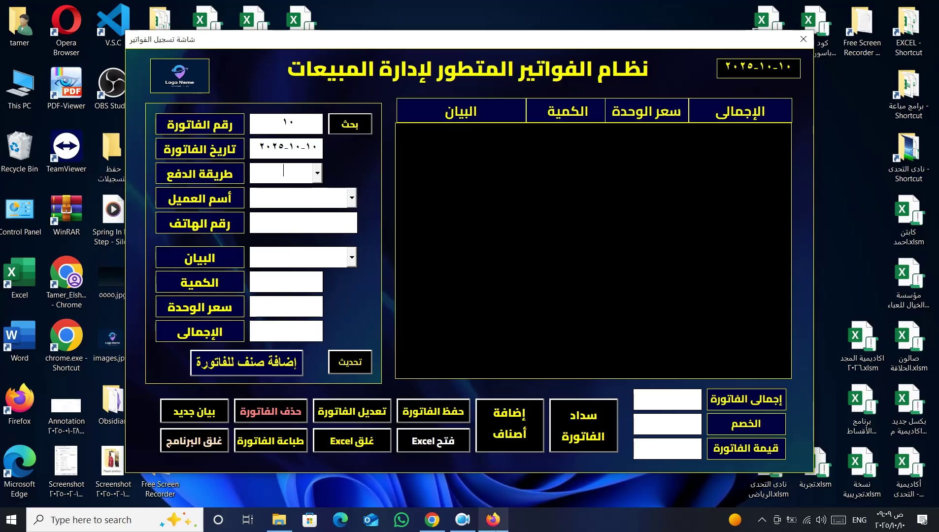
{"action": "left_click", "coordinate": [493, 526]}
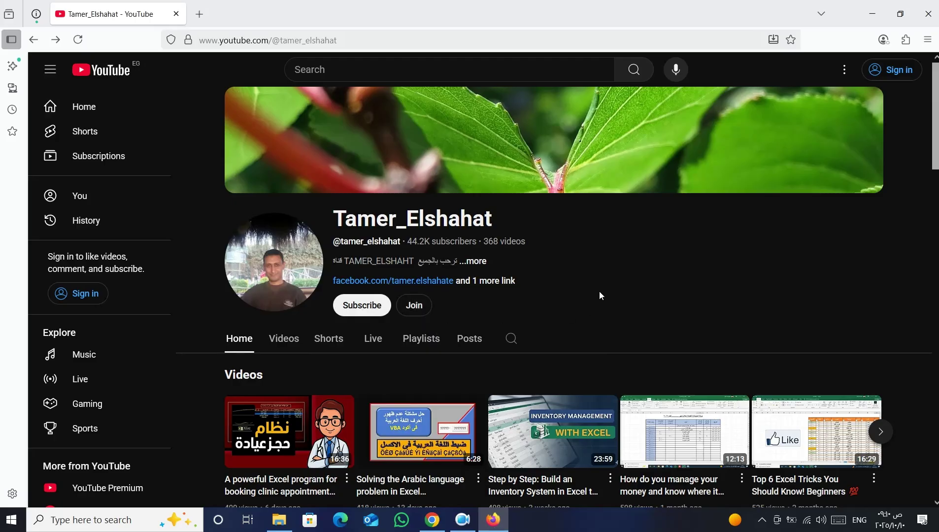
{"action": "left_click", "coordinate": [872, 14]}
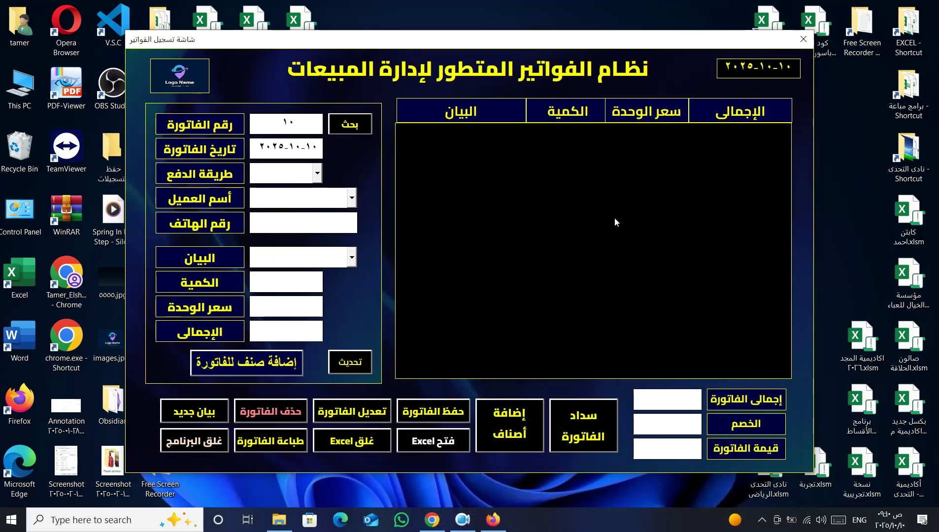